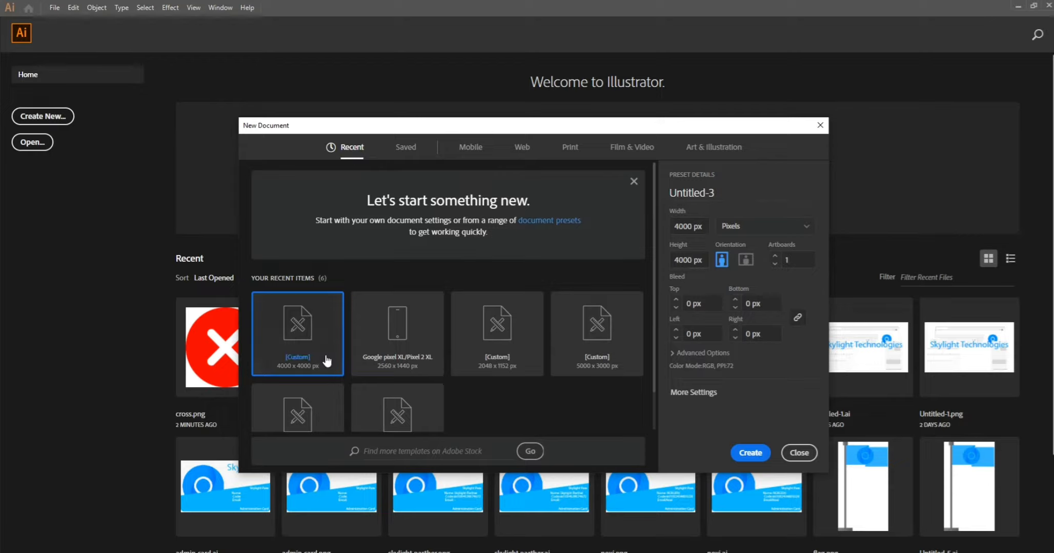
- Create a new 4000 × 4000 px document with one artboard, measured in pixels
double_click(693, 258)
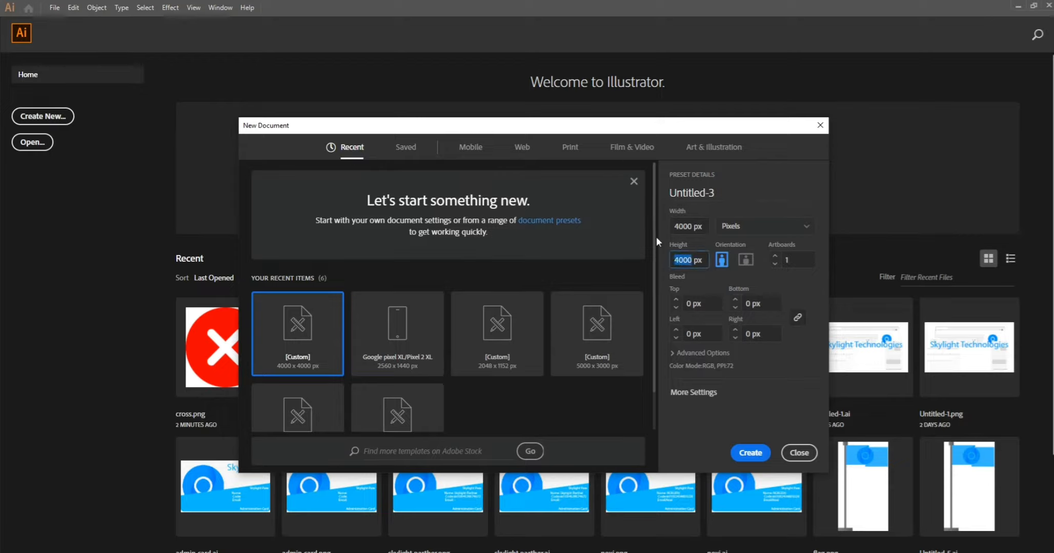
left_click(736, 266)
left_click(746, 228)
left_click(758, 227)
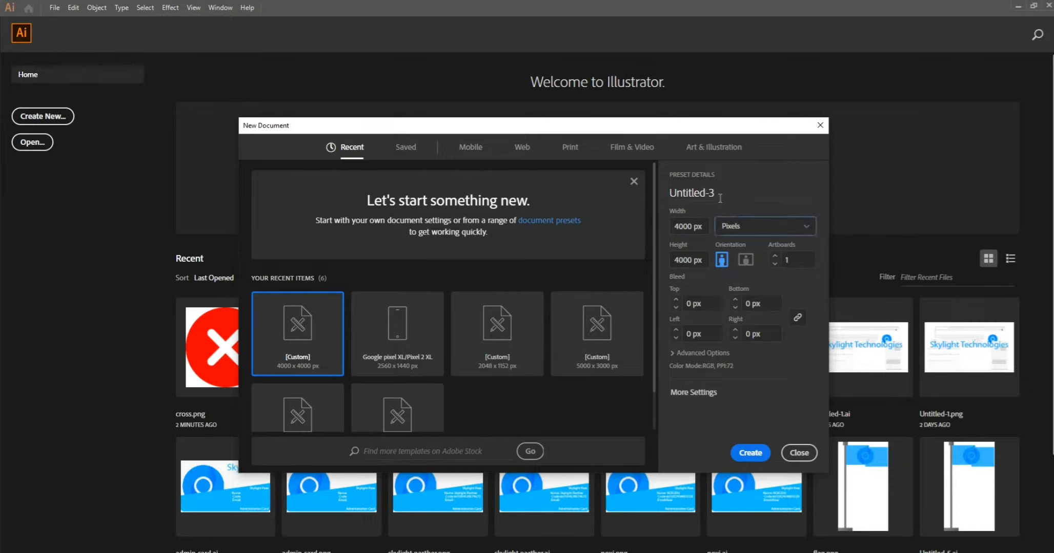
left_click(789, 262)
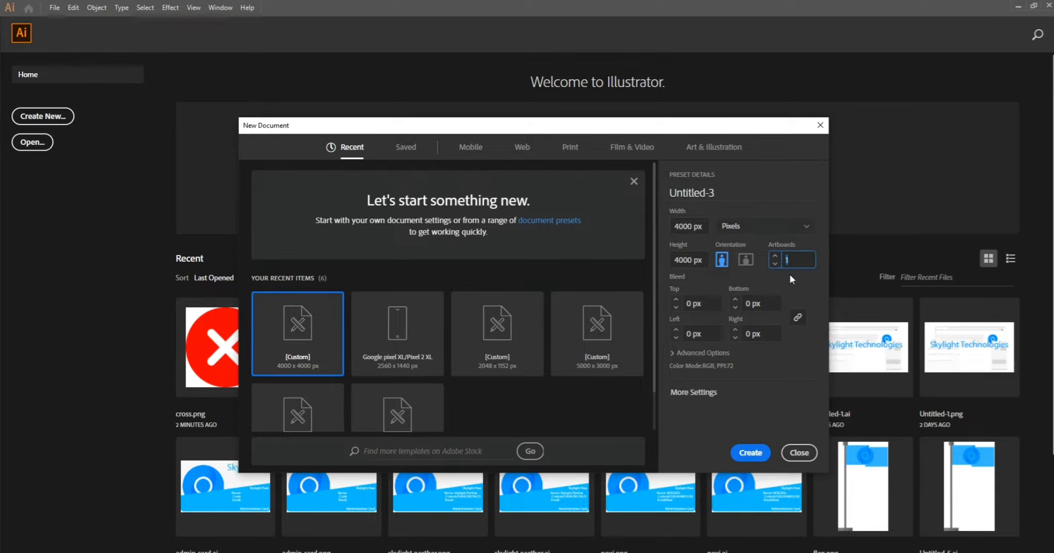
left_click(741, 453)
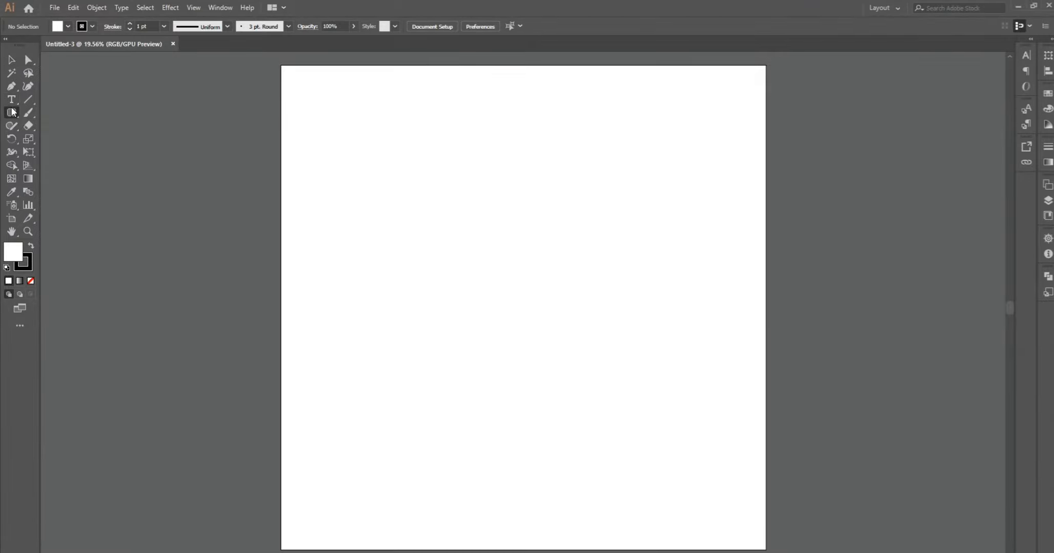
- Draw a circle about 3896 px in diameter with the Ellipse tool and centre it on the artboard
left_click(12, 113)
left_click(62, 136)
left_click_drag(279, 64, 753, 537)
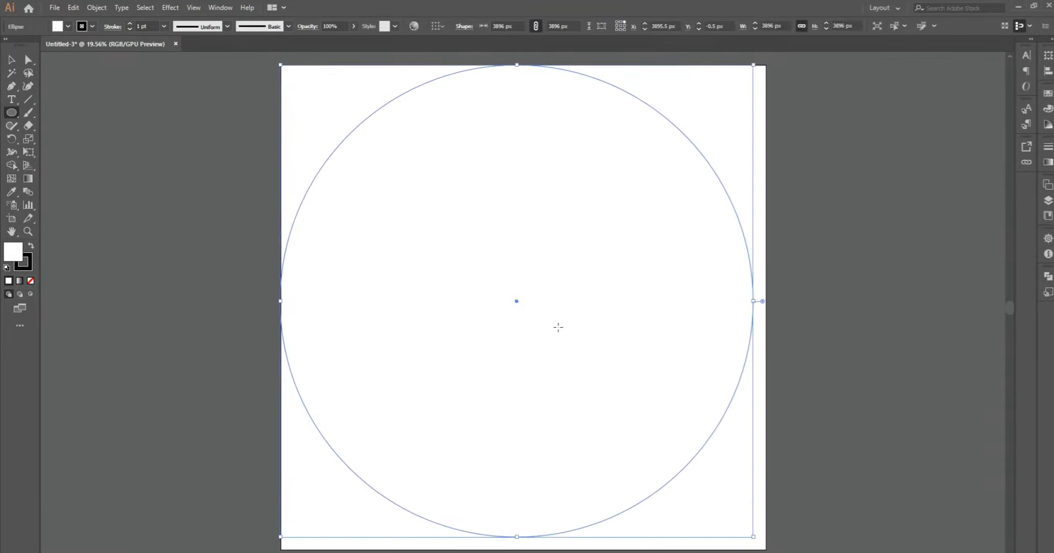
left_click_drag(515, 301, 255, 328)
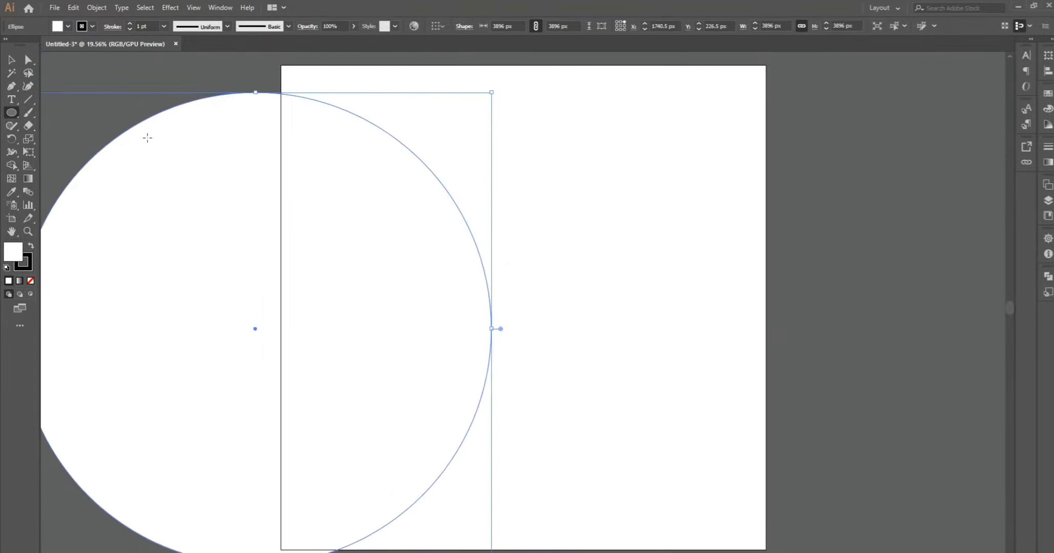
left_click(30, 62)
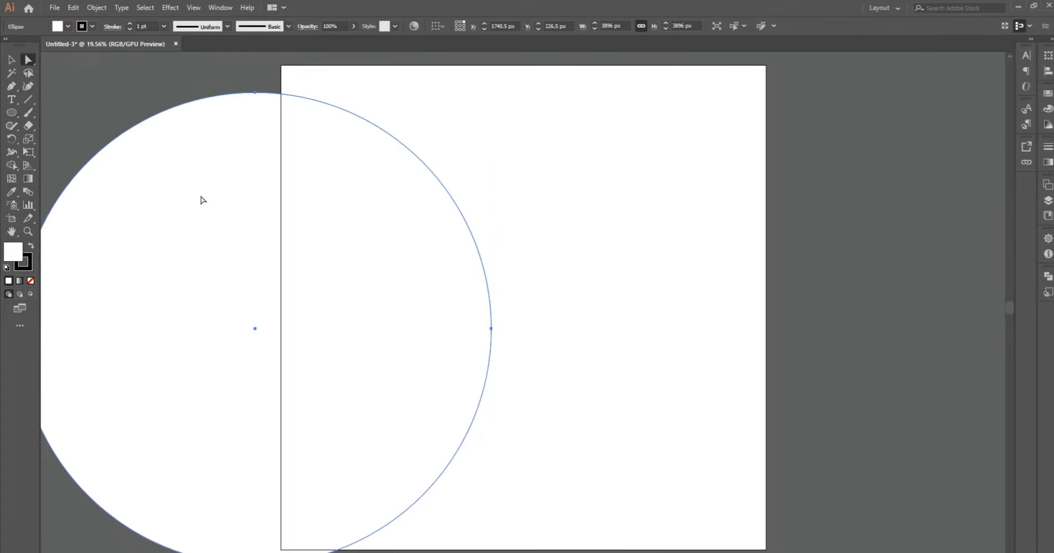
left_click_drag(256, 330, 522, 307)
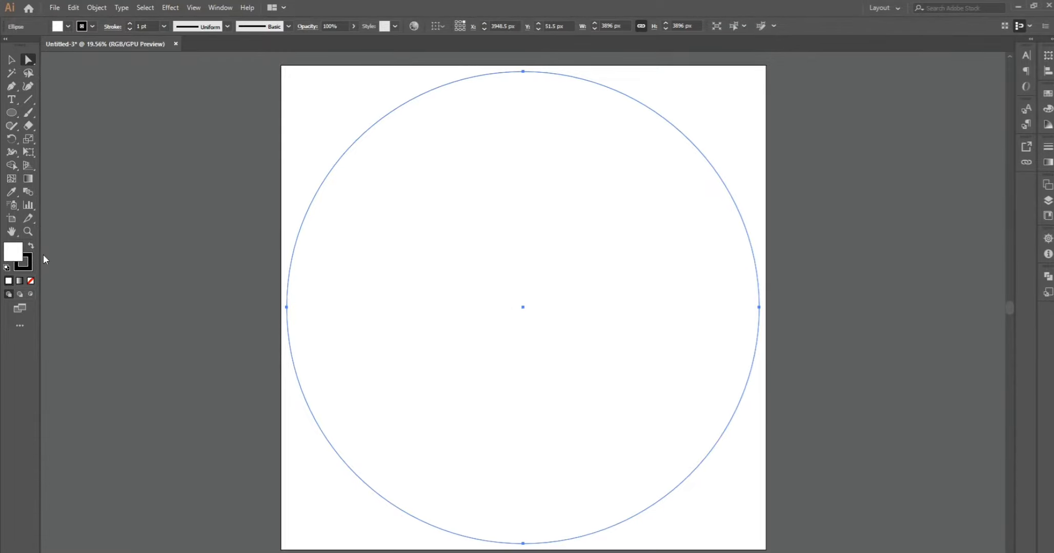
- Fill the circle with a fully saturated bright green
double_click(13, 252)
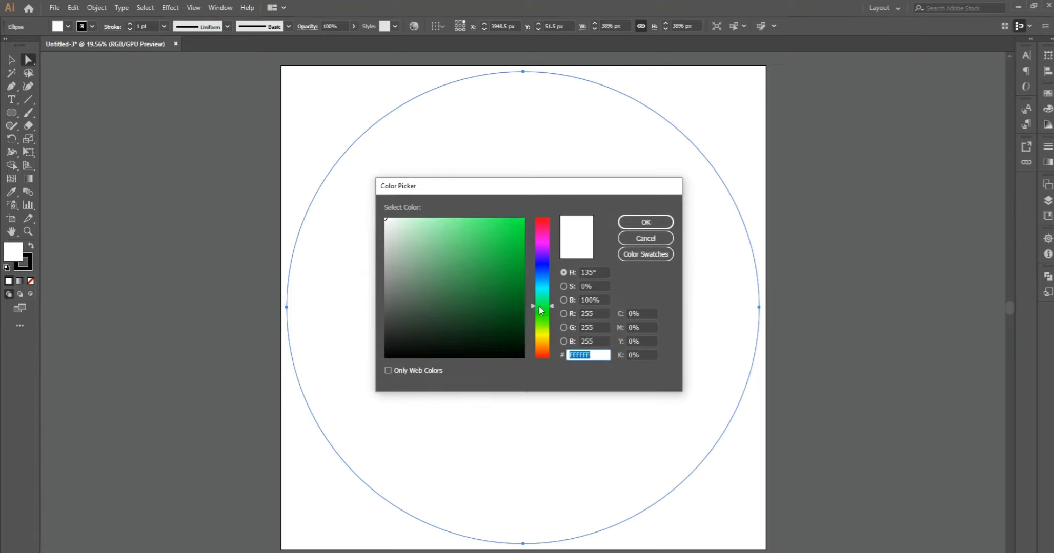
left_click_drag(498, 256, 531, 213)
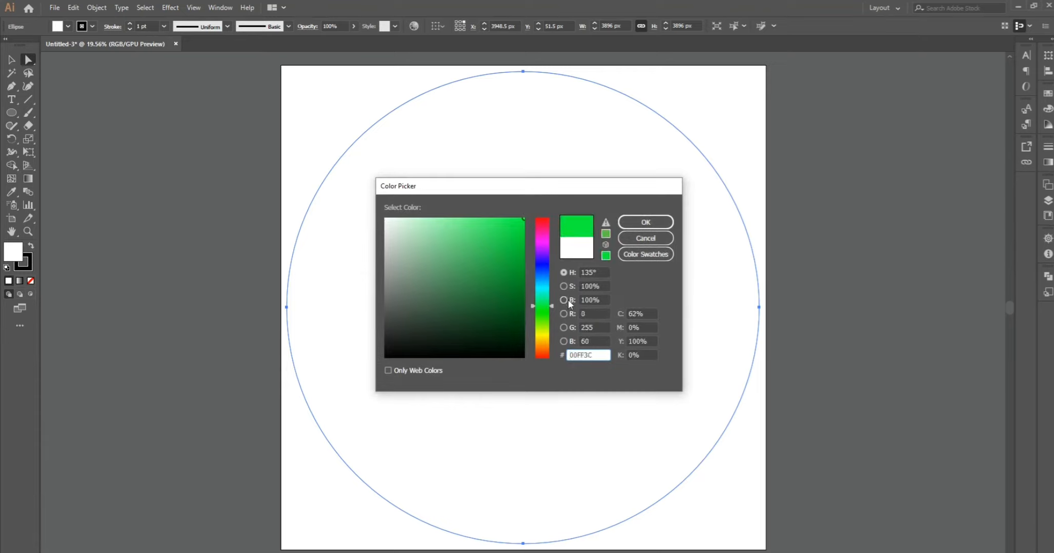
left_click_drag(542, 314, 543, 310)
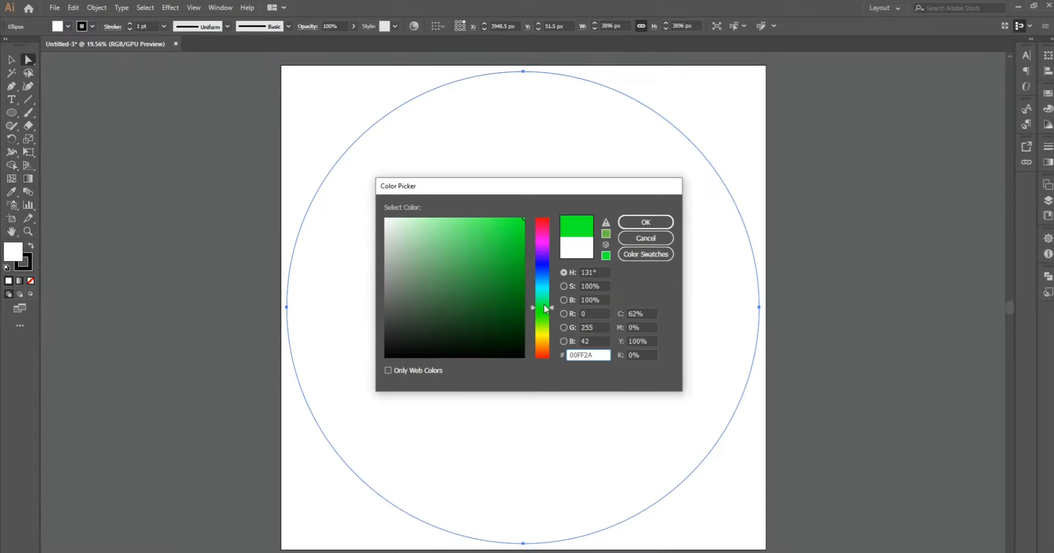
left_click(643, 226)
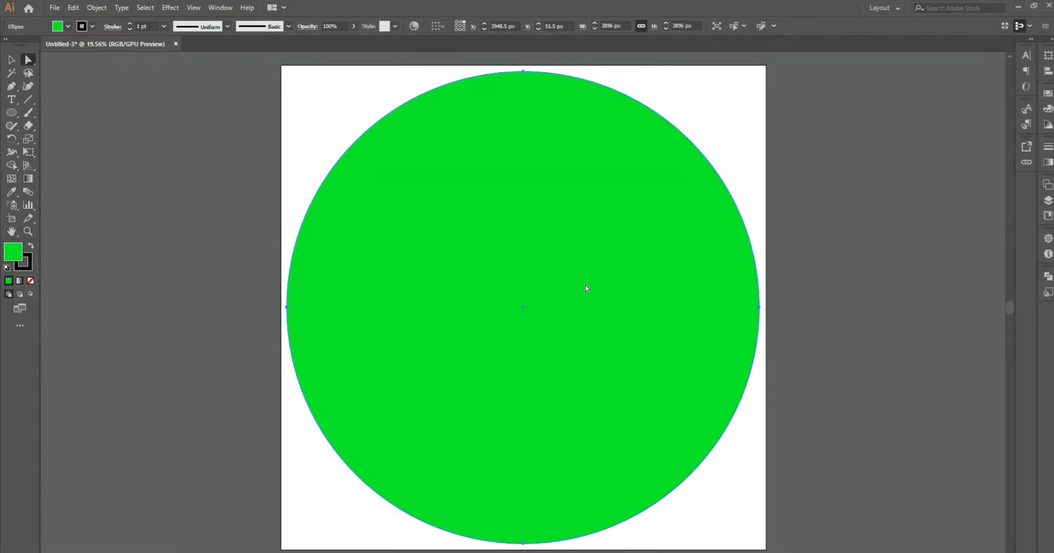
left_click(142, 136)
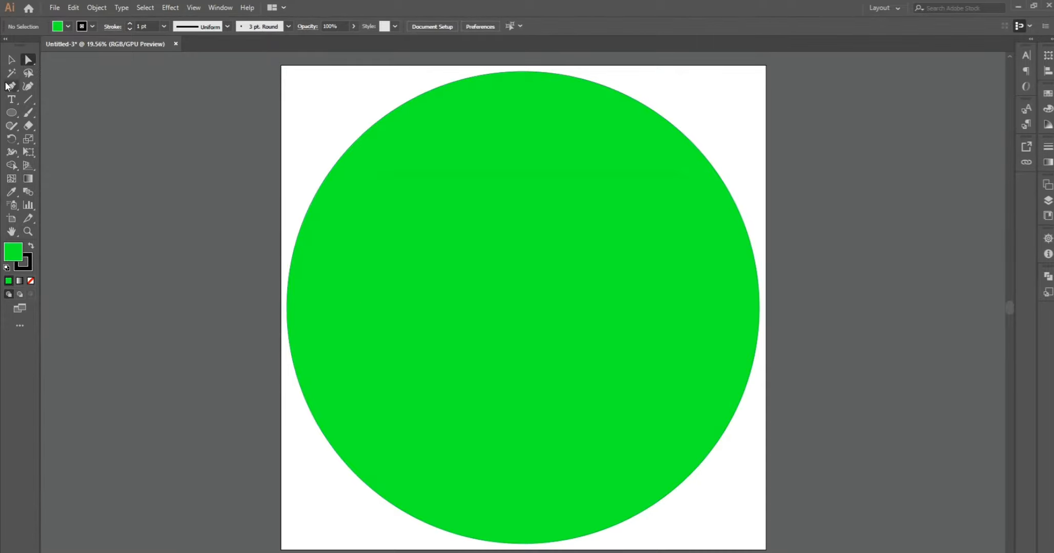
- Draw a vertical rectangle about 450 × 1909 px inside the circle and round its corners fully to a 225 px radius
left_click_drag(14, 112, 54, 112)
left_click_drag(421, 173, 475, 405)
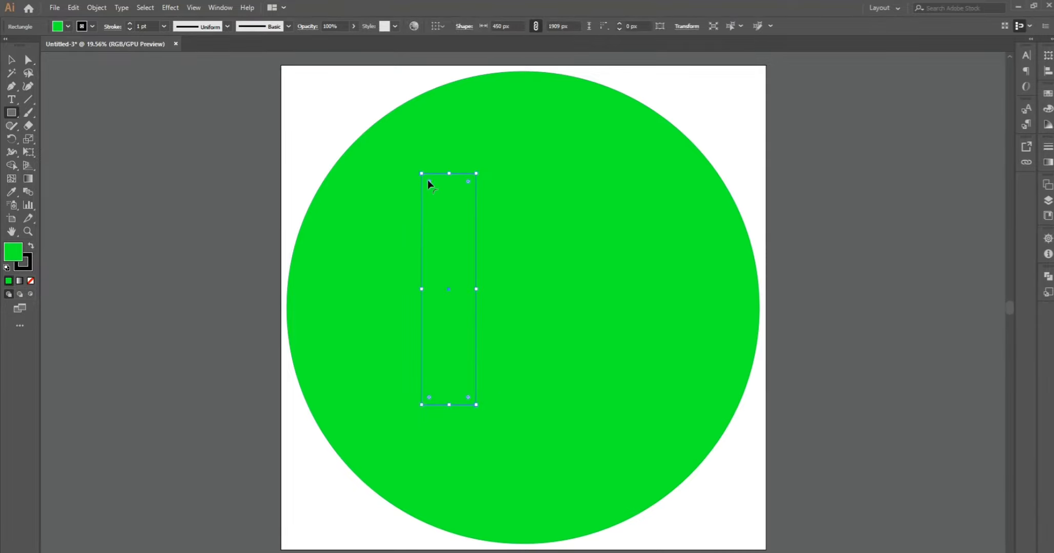
left_click_drag(429, 182, 468, 232)
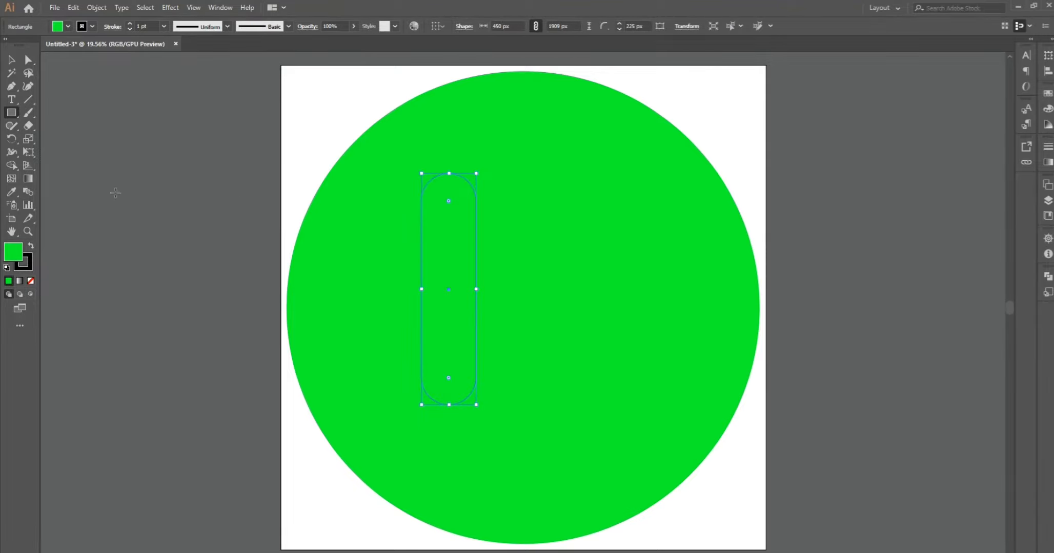
- Fill the rounded bar with white and deselect it
double_click(13, 260)
left_click(387, 229)
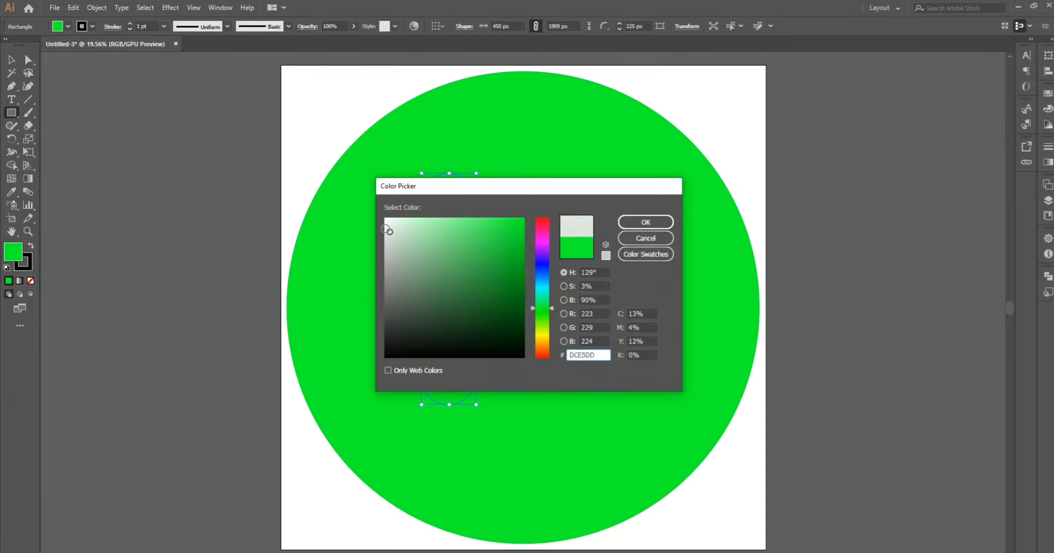
left_click_drag(387, 230, 373, 209)
left_click(655, 222)
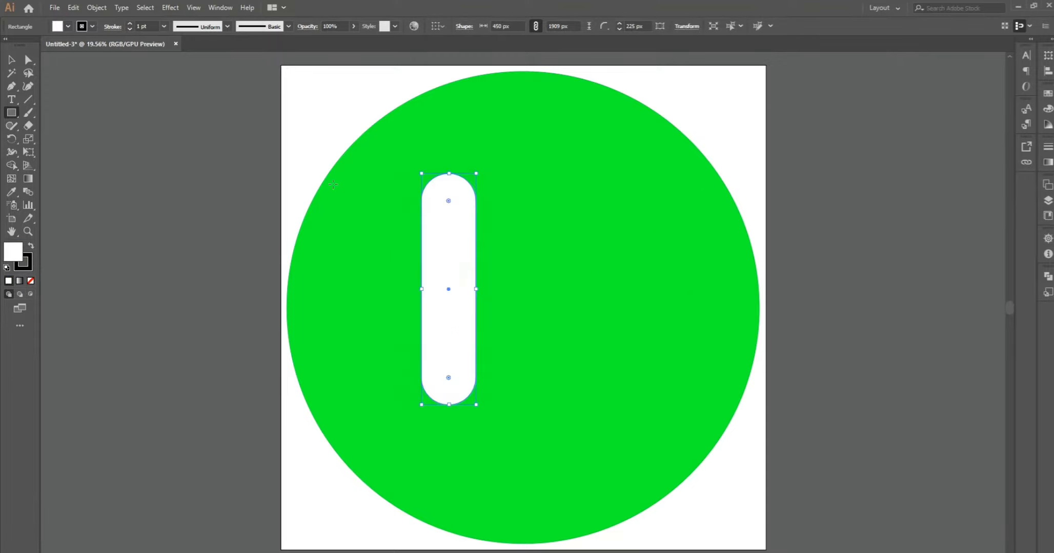
left_click(208, 172)
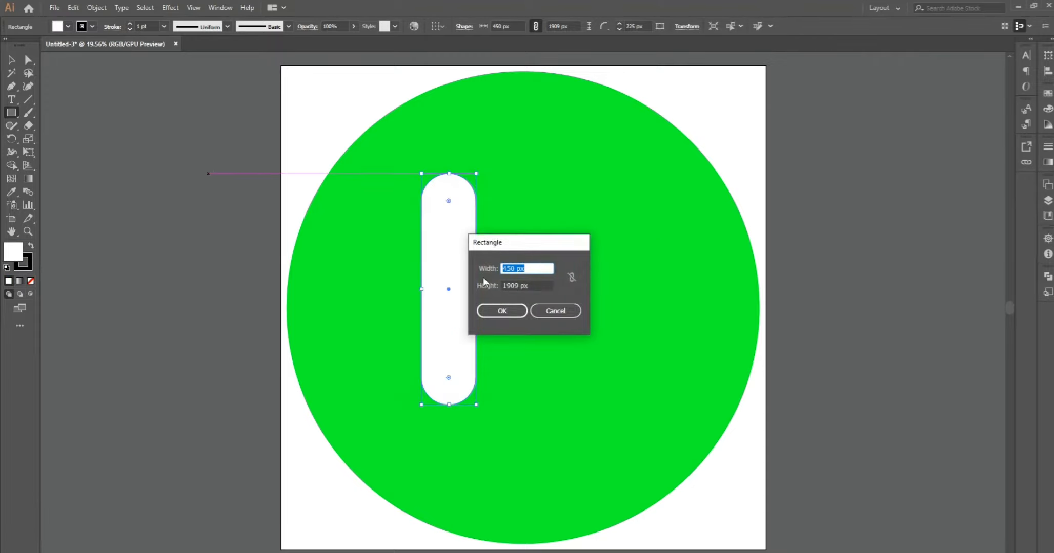
left_click(549, 314)
left_click(11, 59)
left_click(152, 103)
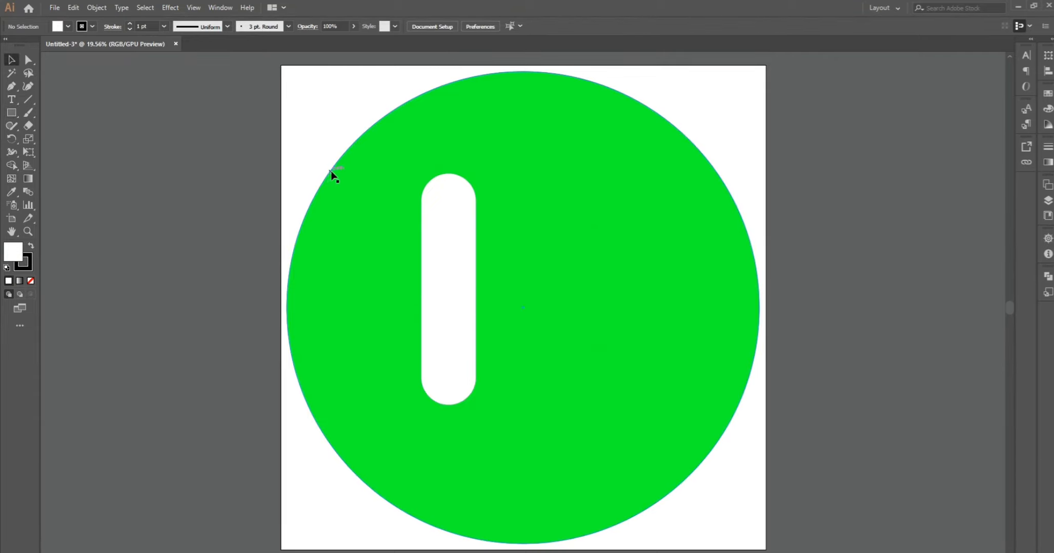
- Remove the stroke from both the green circle and the white bar
left_click(368, 195)
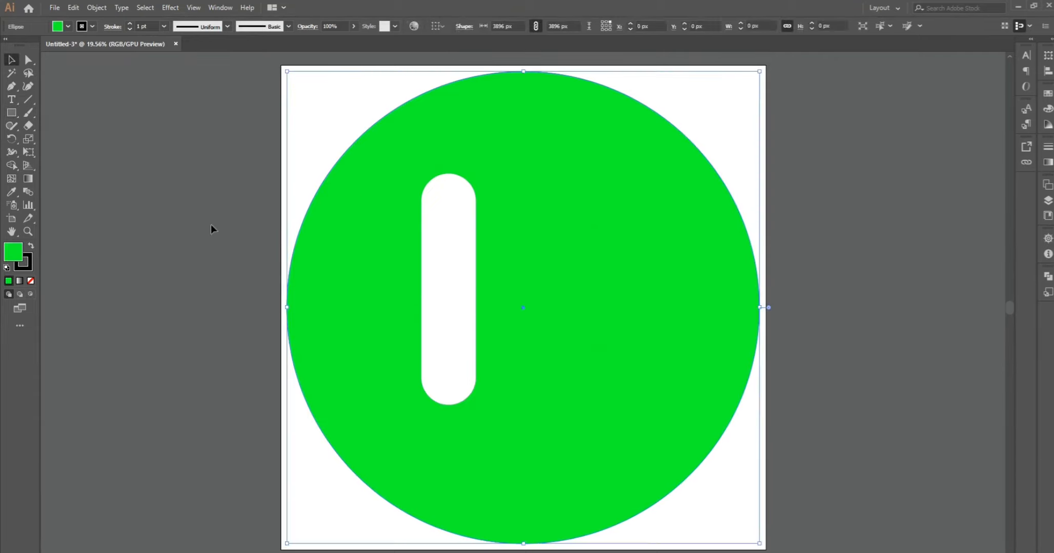
left_click(29, 267)
left_click(31, 281)
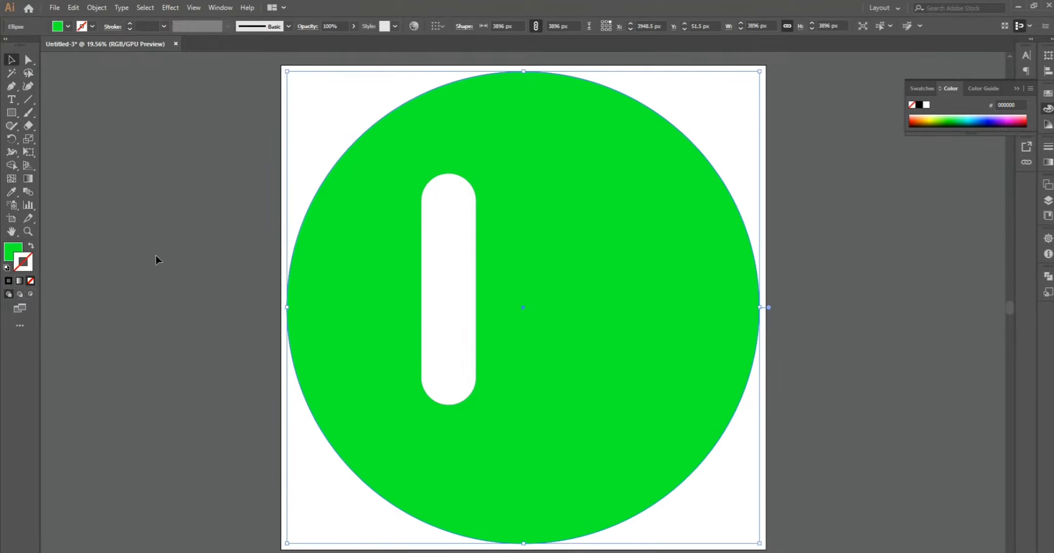
left_click(440, 242)
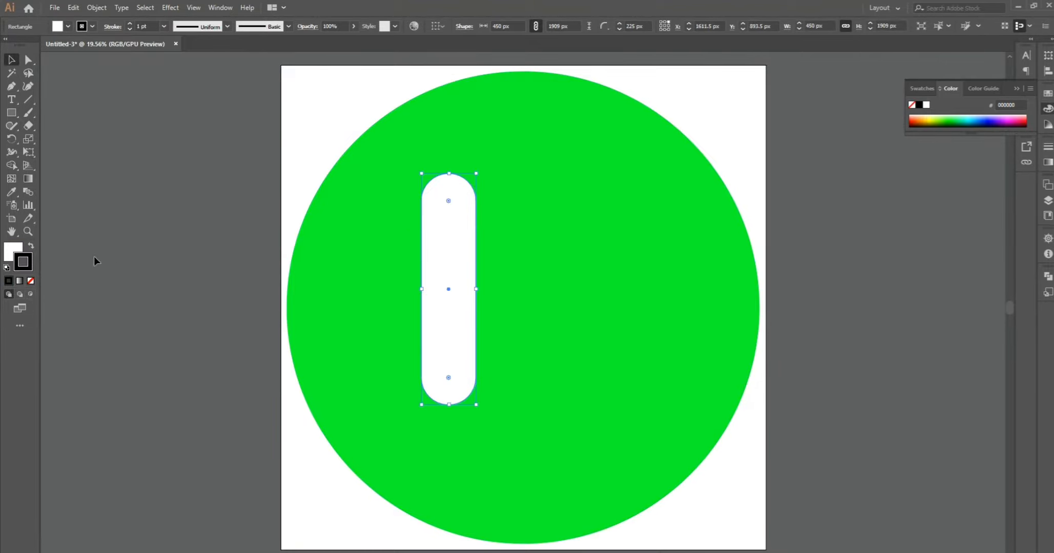
left_click(31, 281)
left_click(158, 219)
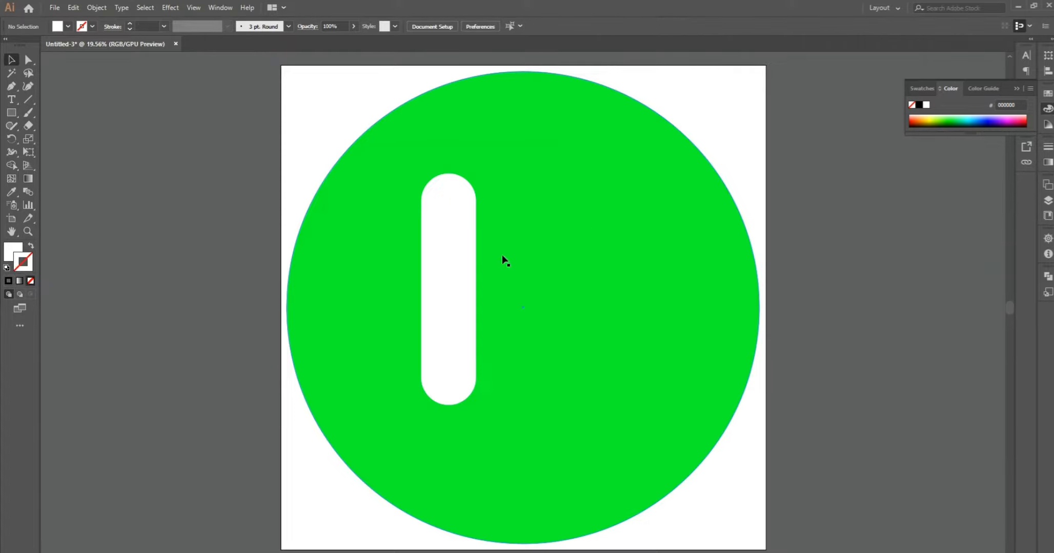
- Rotate the white bar 45° counterclockwise and move it lower within the circle, keeping its ends fully rounded
left_click(441, 271)
left_click_drag(418, 171, 350, 226)
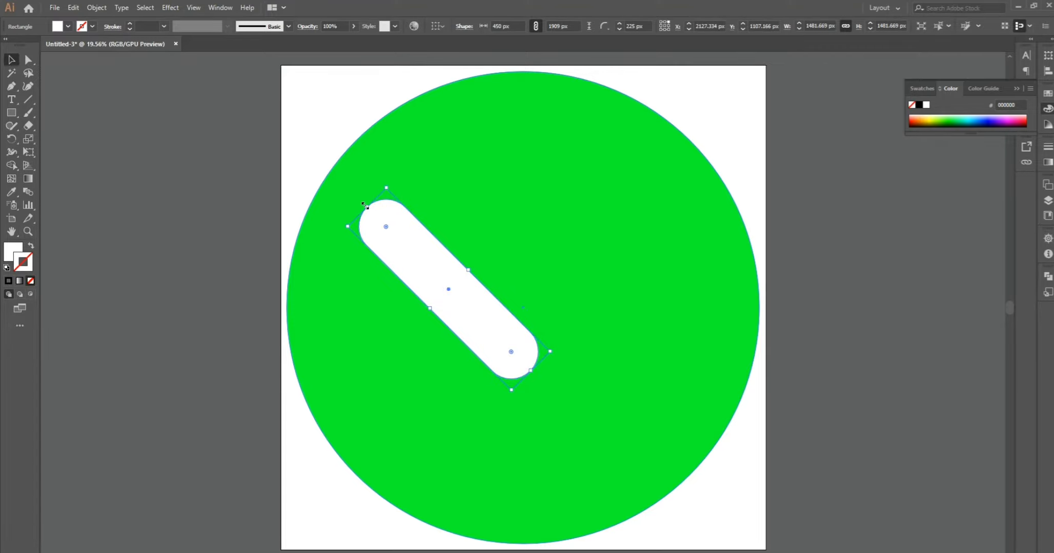
left_click(364, 206)
left_click_drag(386, 229, 383, 227)
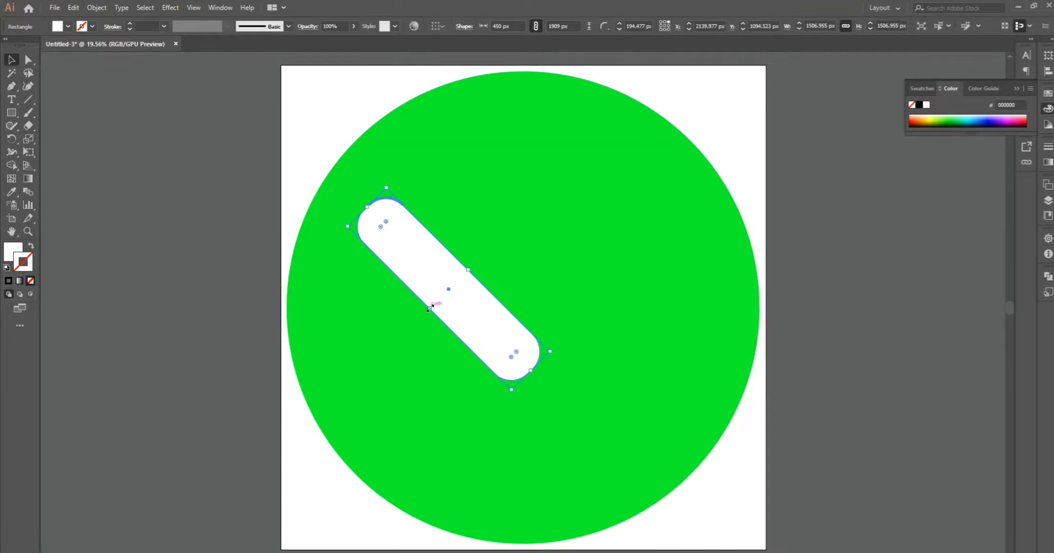
left_click_drag(386, 221, 413, 331)
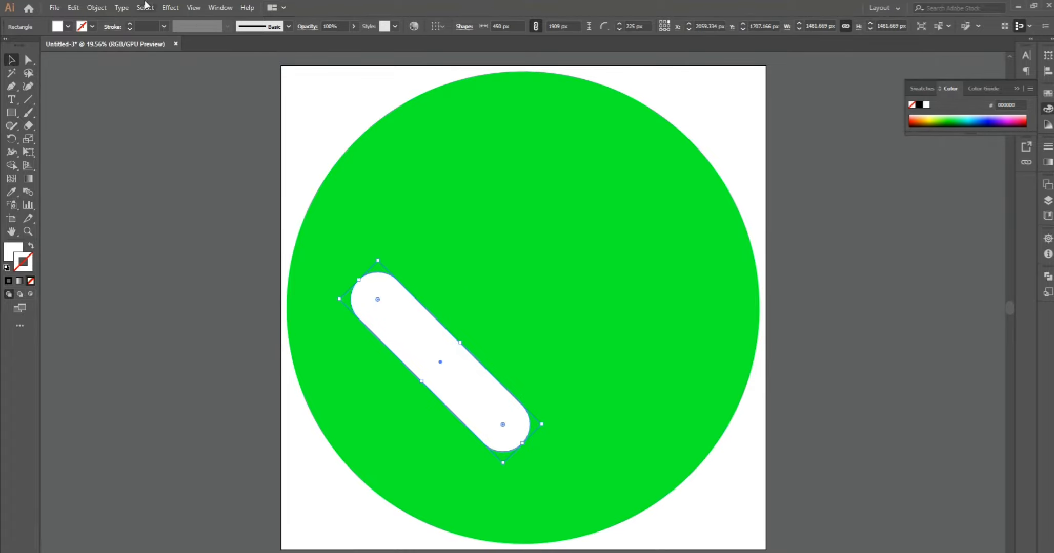
- Copy the diagonal bar at a length of about 2129 px and shorten the original to about 1480 px from its upper end
left_click(53, 7)
mouse_move(75, 8)
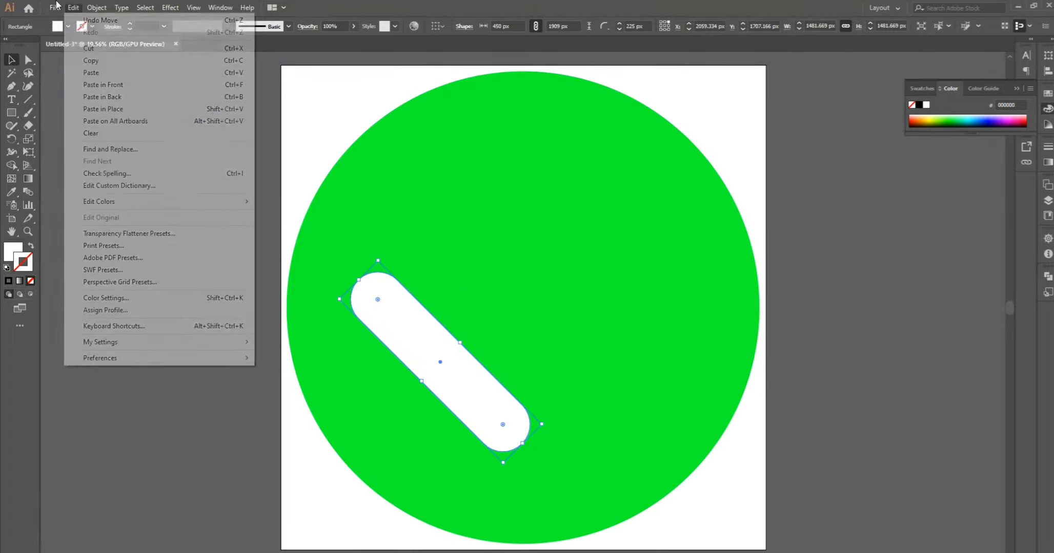
left_click(94, 64)
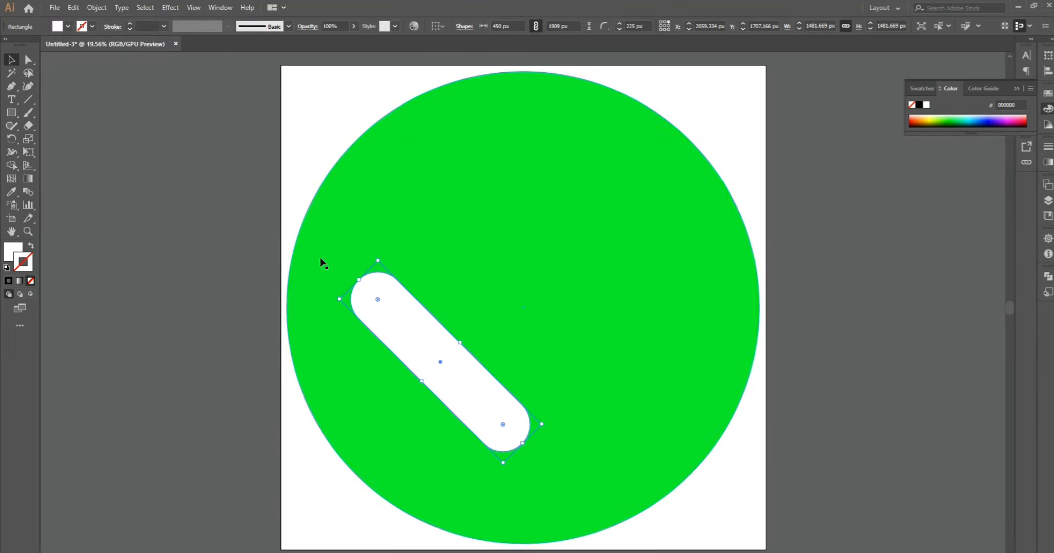
left_click_drag(358, 280, 340, 261)
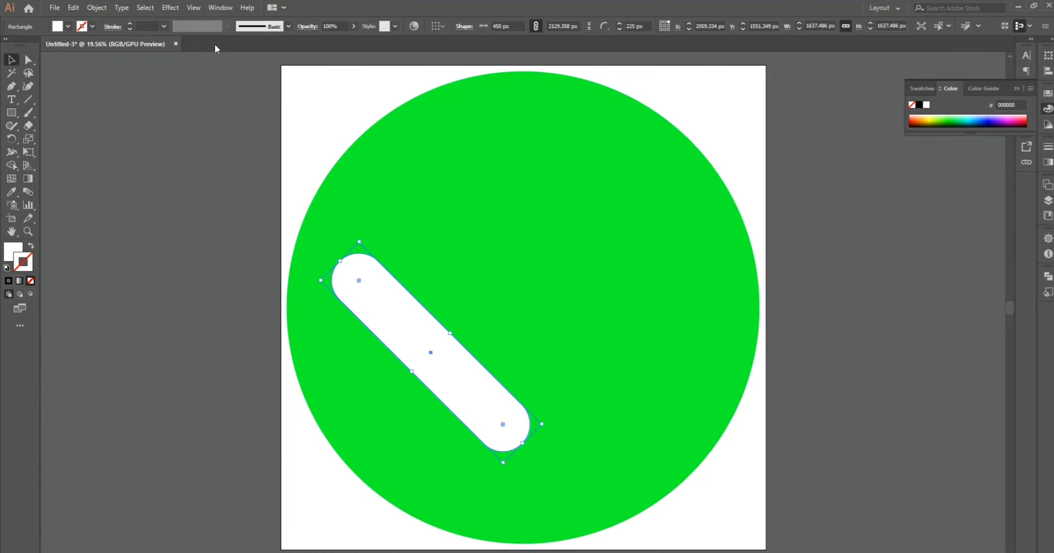
left_click(75, 7)
left_click(126, 63)
left_click_drag(340, 261, 379, 335)
- Paste the long bar, rotate it 90°, and overlap its lower end with the short bar's lower end to form a checkmark
left_click(73, 6)
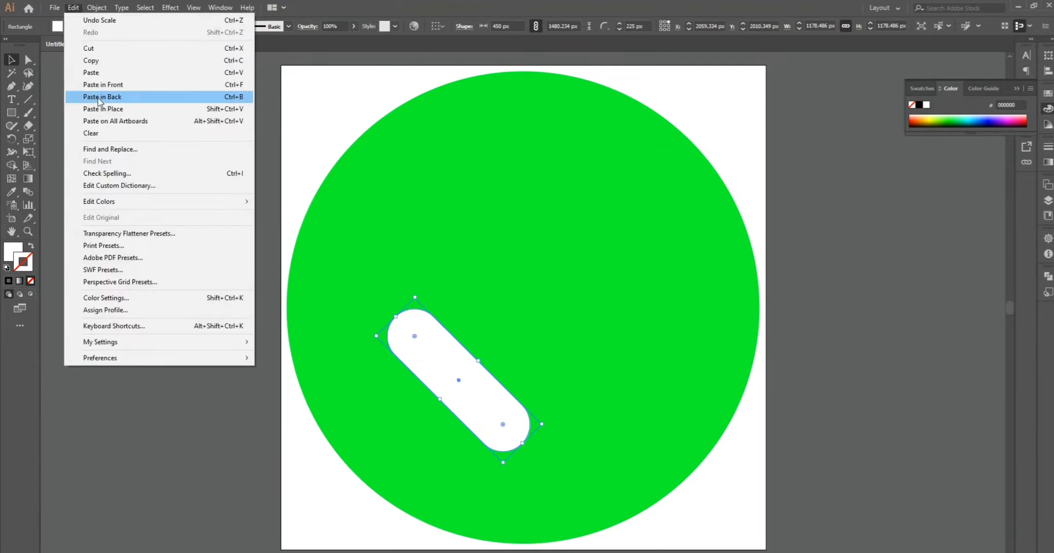
left_click(91, 72)
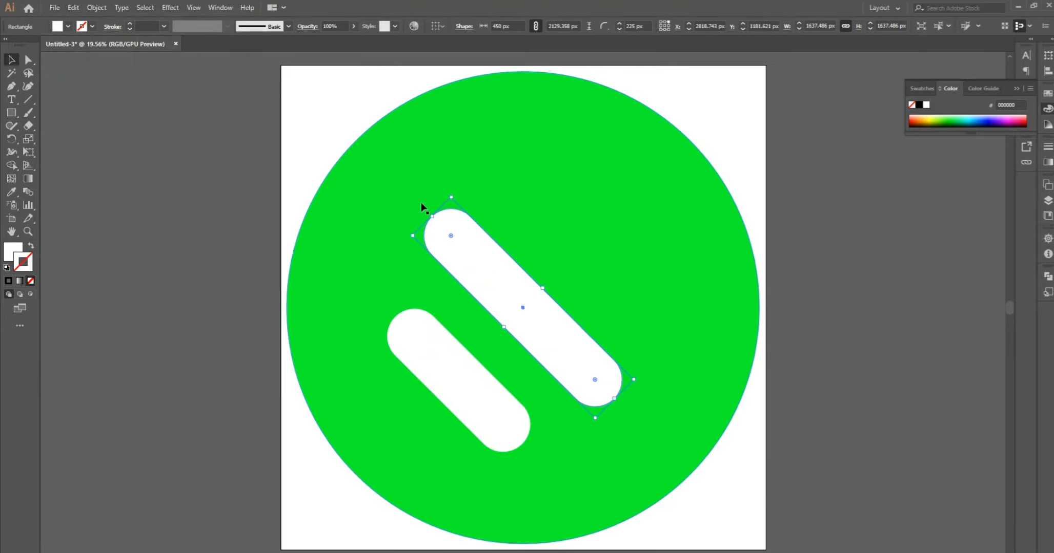
left_click_drag(447, 194, 613, 252)
left_click_drag(533, 288, 584, 328)
left_click(868, 265)
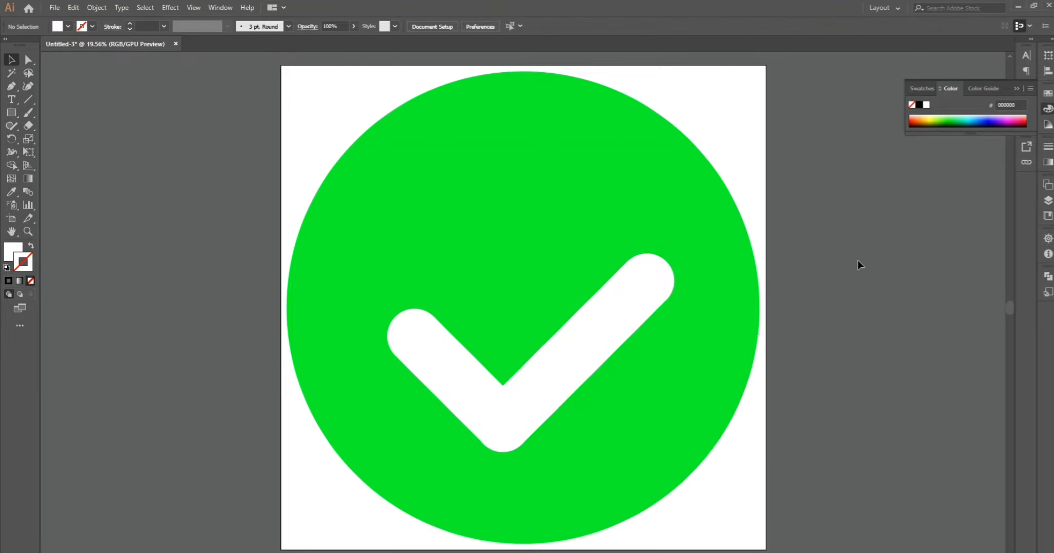
- Nudge the long bar so its rounded lower end lines up flush with the short bar's end
left_click(28, 59)
mouse_move(575, 365)
left_mouse_down()
mouse_move(554, 367)
mouse_move(571, 390)
mouse_move(560, 391)
mouse_move(579, 365)
mouse_move(758, 437)
mouse_move(892, 461)
mouse_move(538, 350)
mouse_move(578, 361)
mouse_move(730, 350)
mouse_move(848, 404)
mouse_move(857, 194)
mouse_move(608, 310)
mouse_move(578, 355)
left_mouse_up()
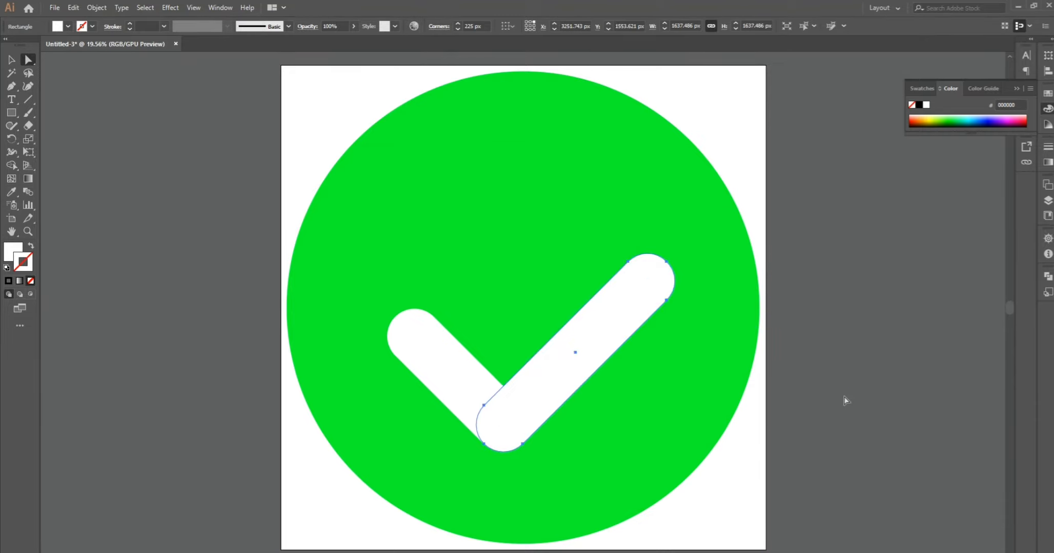
left_click(842, 399)
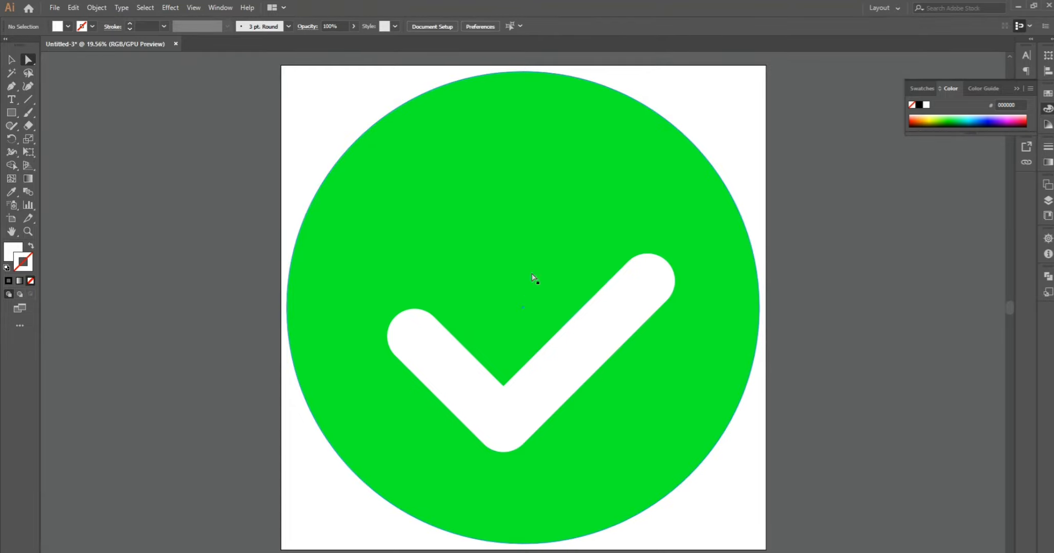
- Lengthen the checkmark's long bar by extending its upper end diagonally outward, keeping the lower end in place
left_click(445, 365)
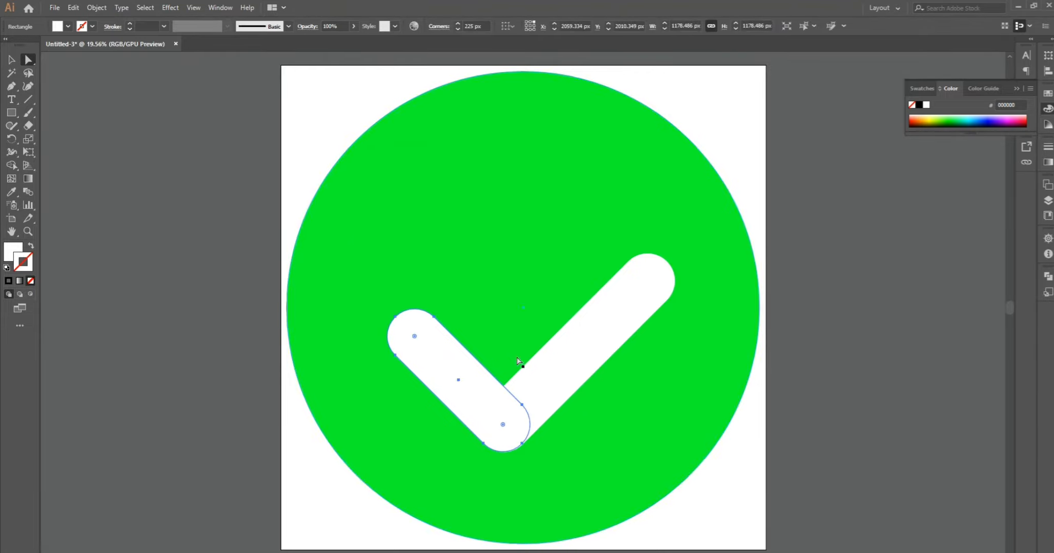
left_click(596, 363)
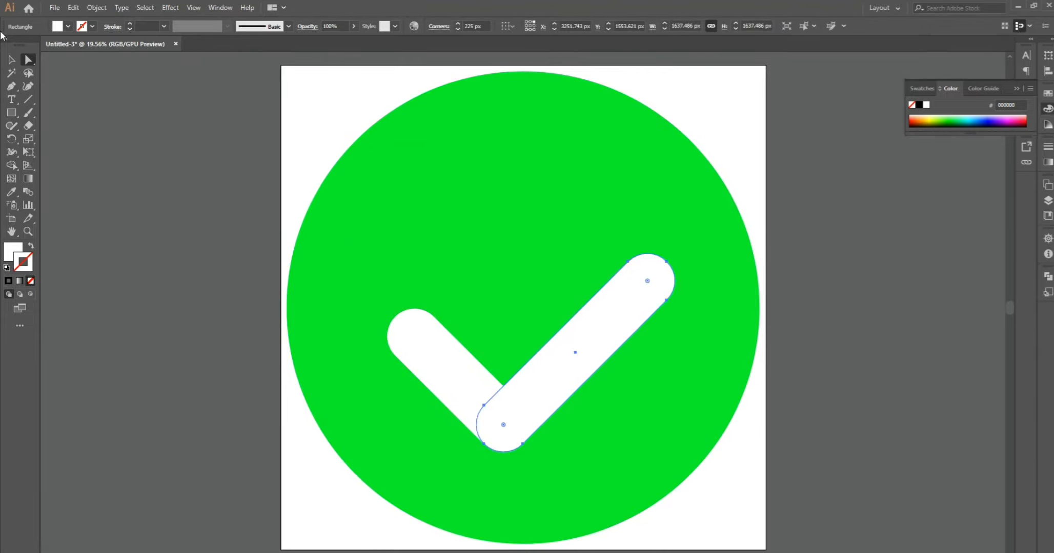
left_click(15, 60)
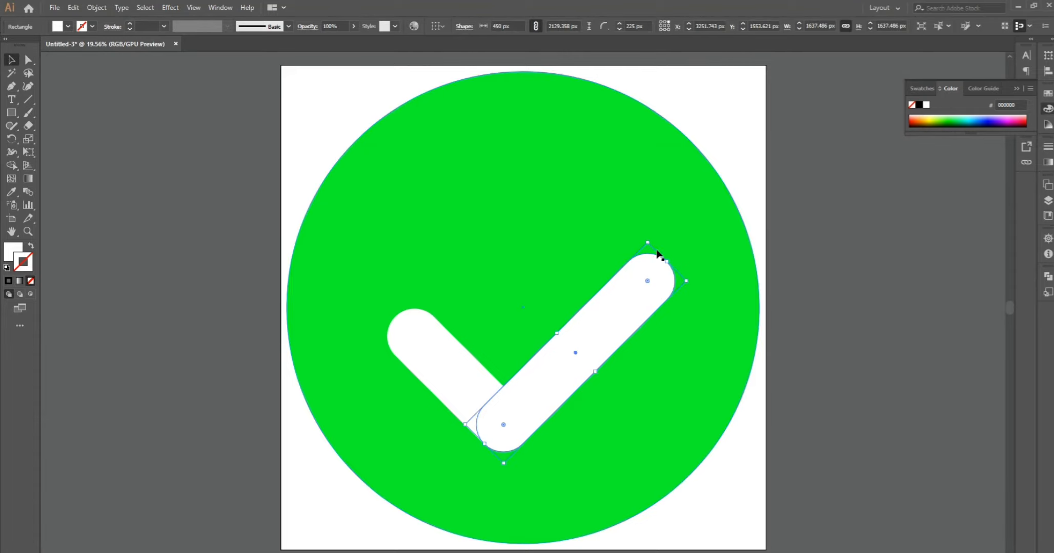
left_click_drag(666, 260, 685, 234)
left_click(835, 247)
- Cut the green circle out of the artwork so only the two white bars remain
left_click(410, 141)
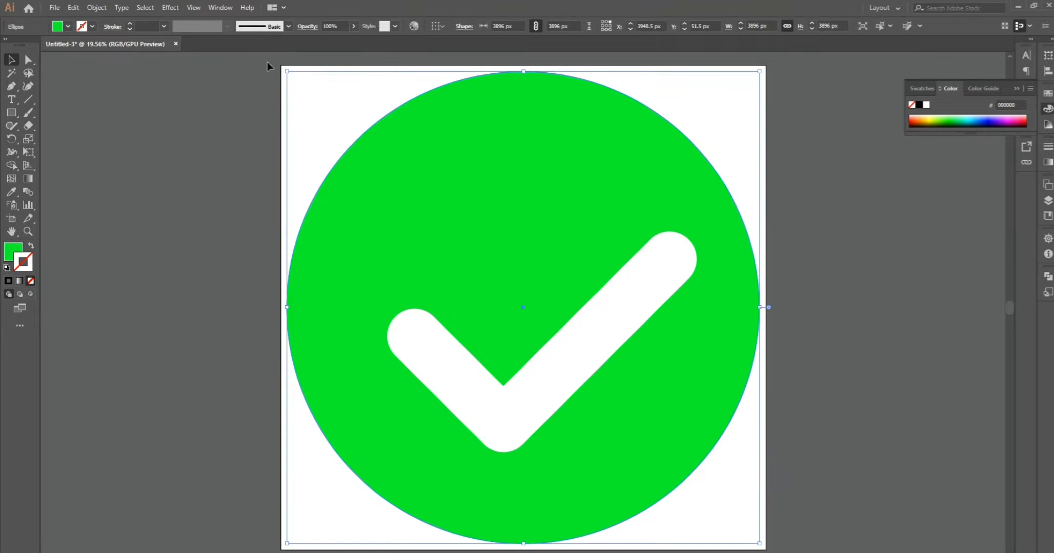
left_click(71, 7)
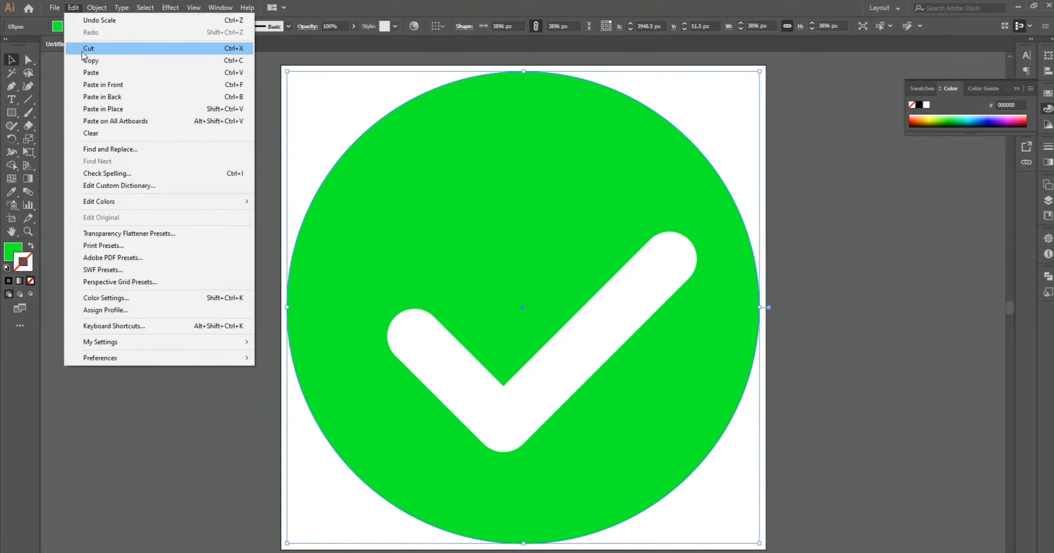
left_click(81, 49)
- Unite the two overlapping white bars into a single checkmark shape with Pathfinder
left_click_drag(418, 262, 678, 422)
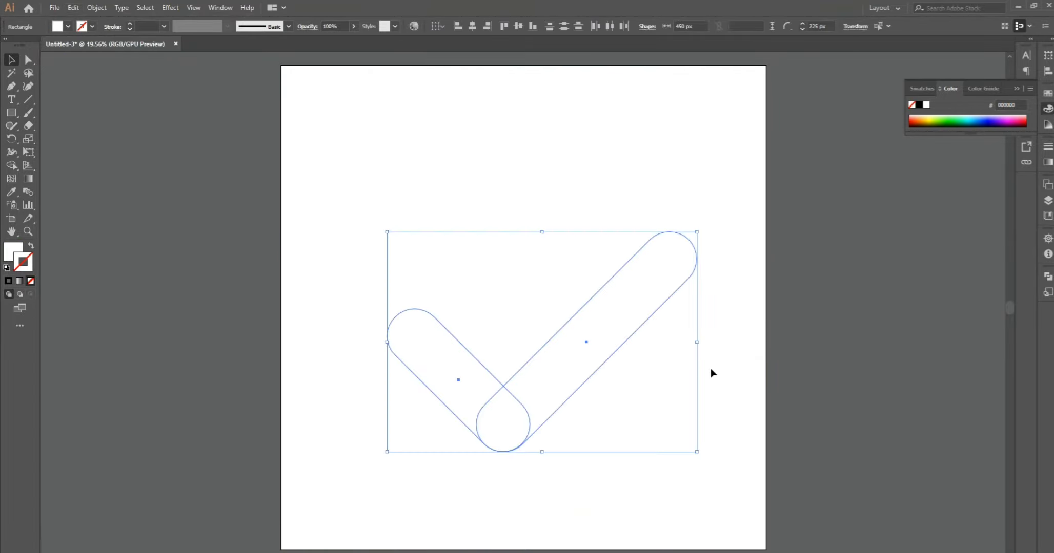
left_click(1047, 201)
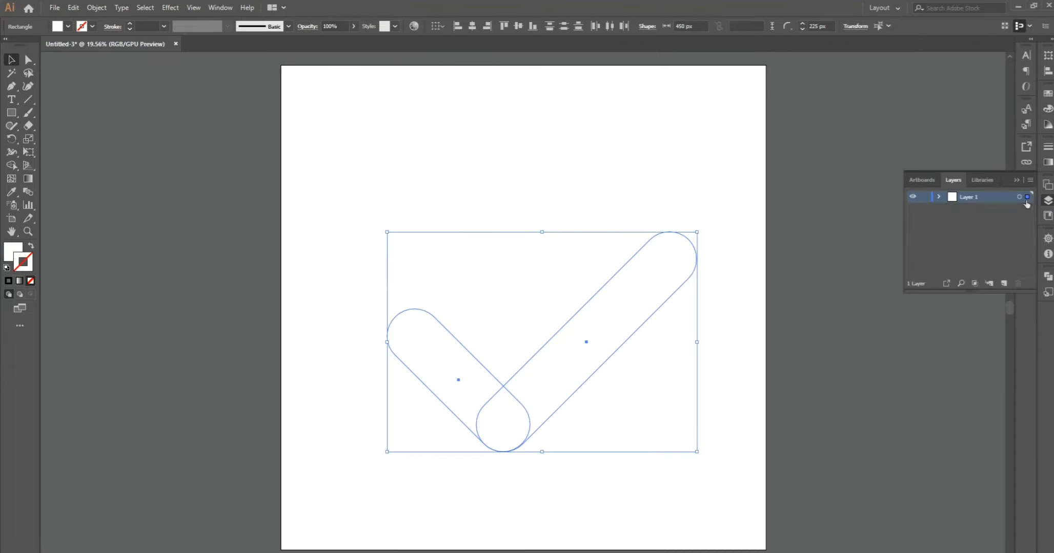
left_click(1048, 291)
left_click(1048, 277)
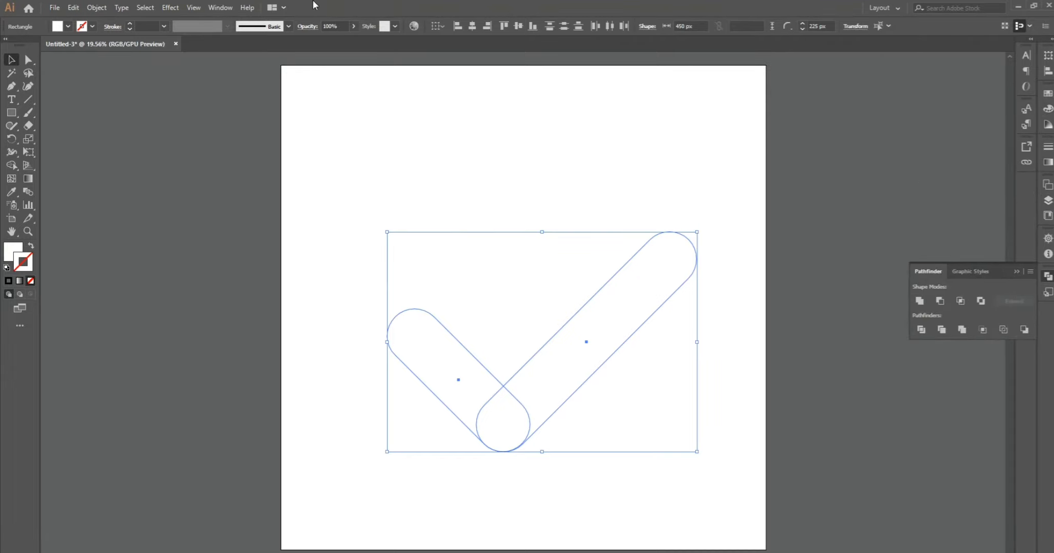
left_click(220, 7)
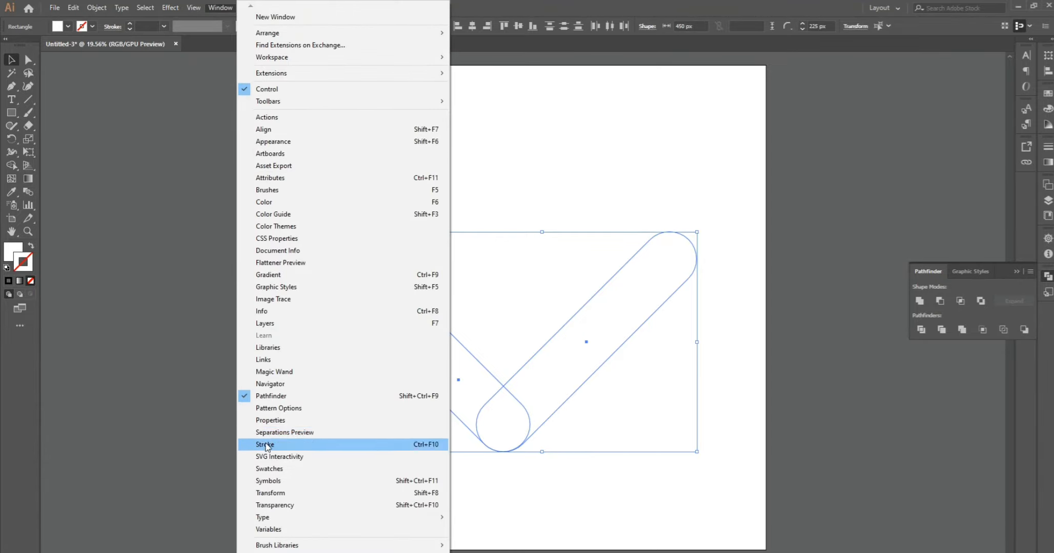
left_click(267, 396)
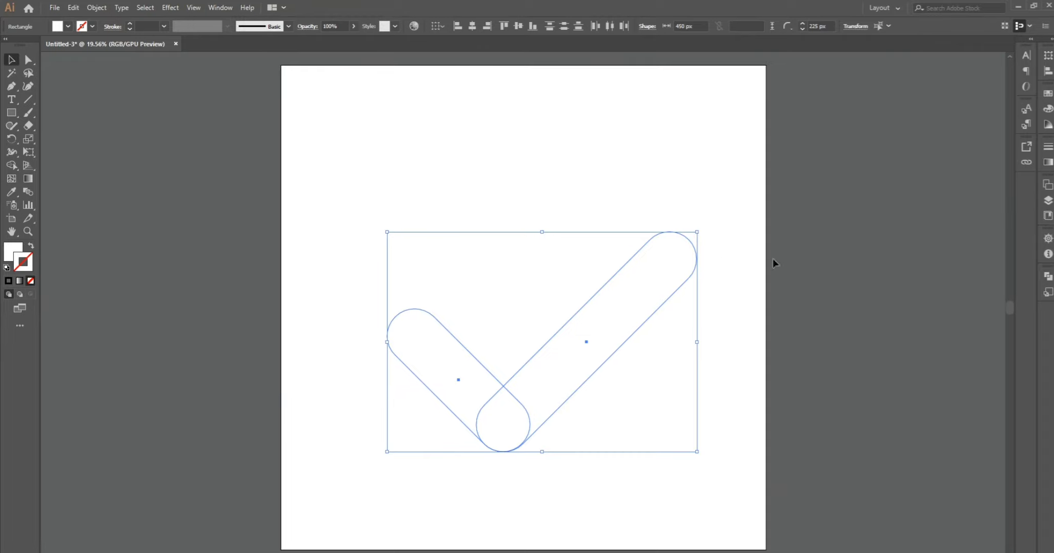
left_click(1051, 280)
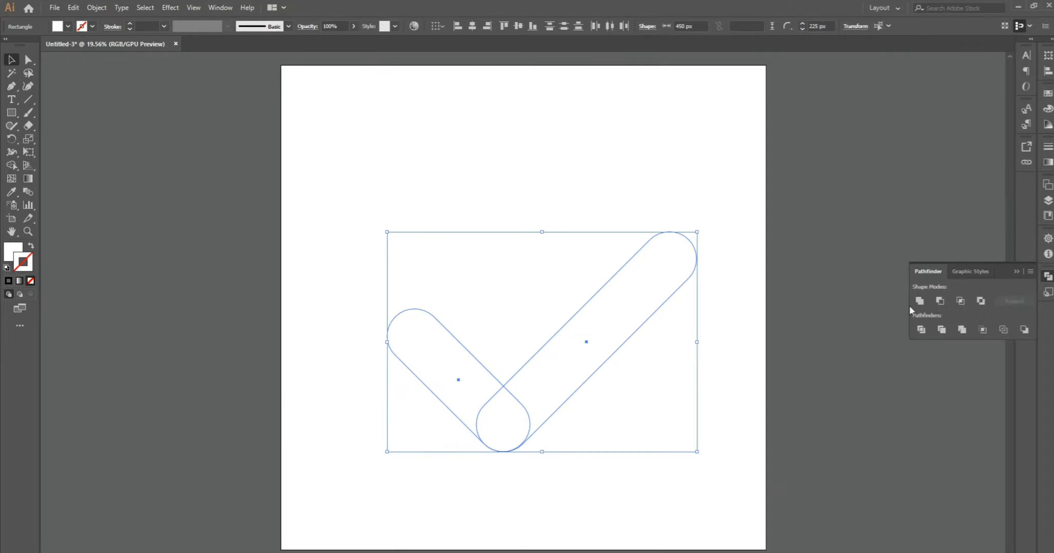
left_click(920, 330)
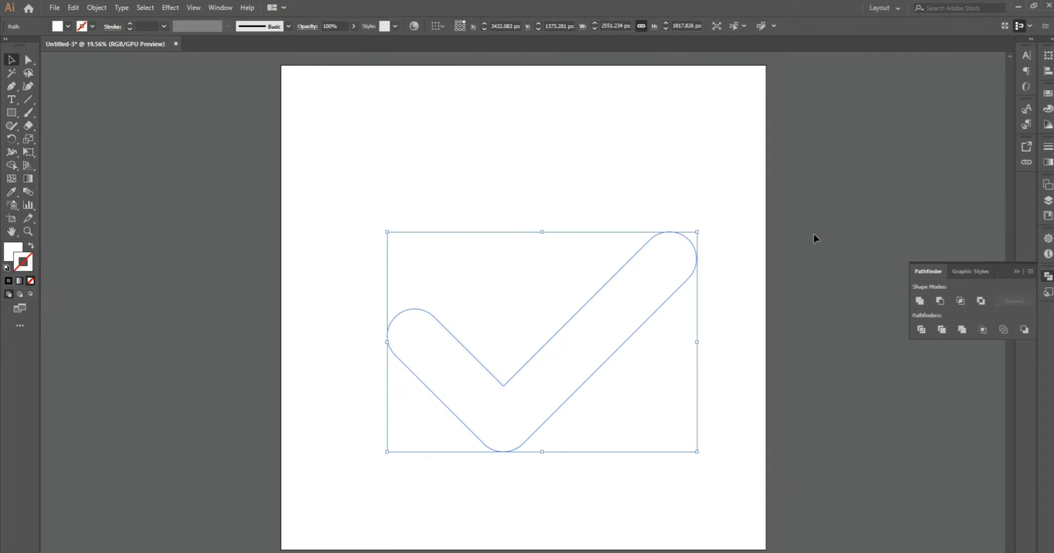
- Paste the green circle back and centre it on the artboard, 52 px from the edges
left_click(297, 197)
left_click_drag(280, 221, 435, 418)
left_click(687, 297)
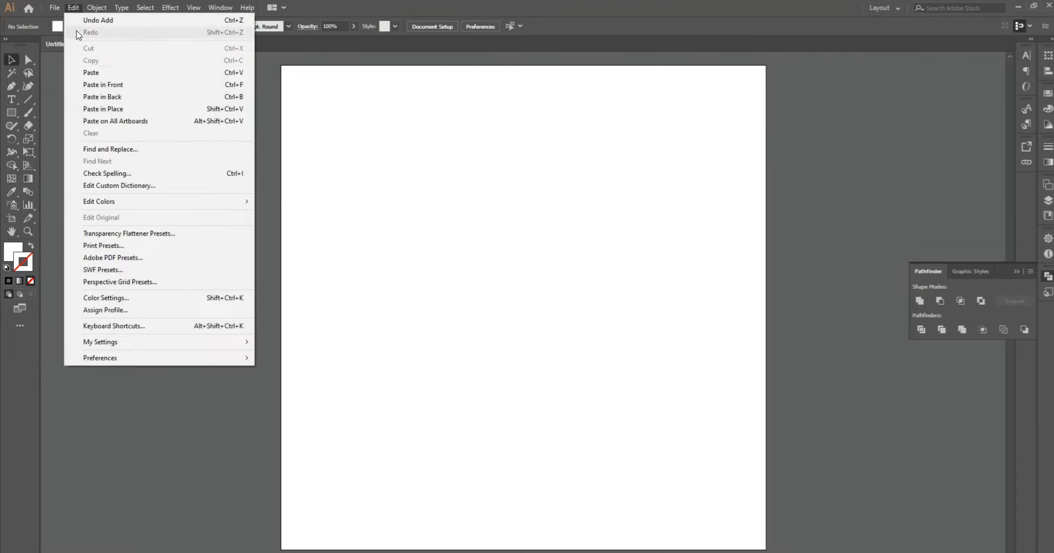
left_click(91, 72)
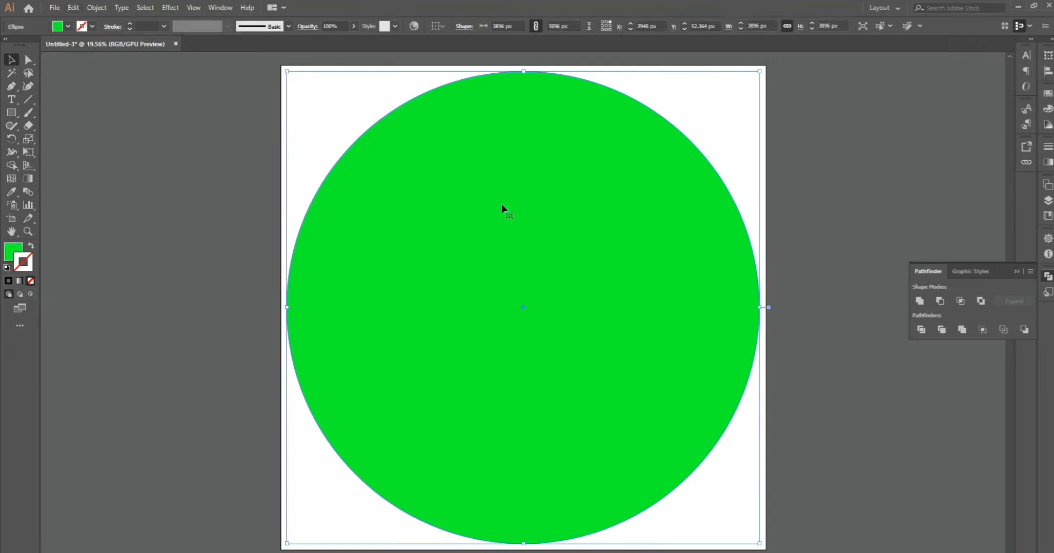
left_click(1013, 269)
left_click_drag(512, 171, 523, 191)
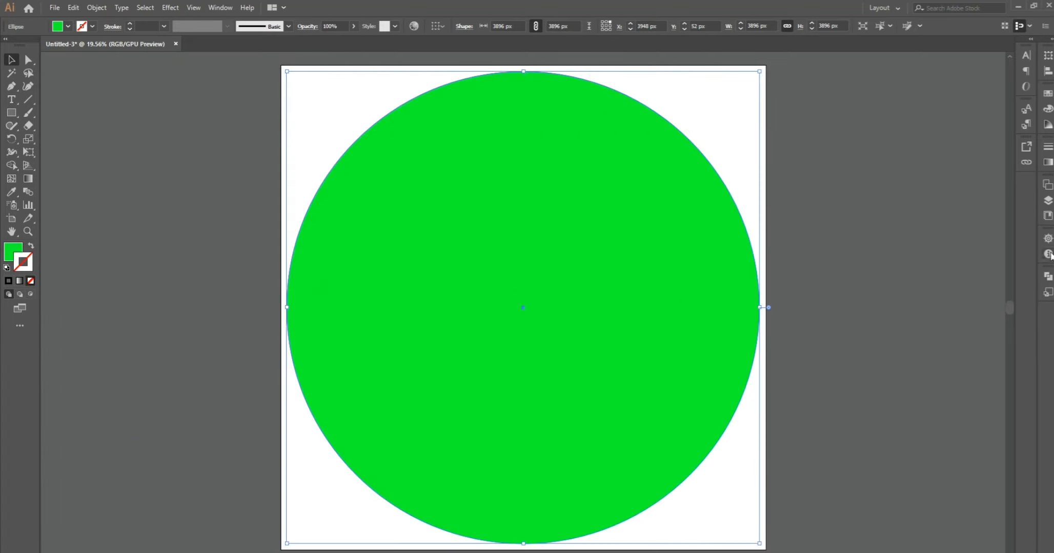
- Reorder the objects in Layer 1 so the checkmark path lies above the ellipse
left_click(1047, 201)
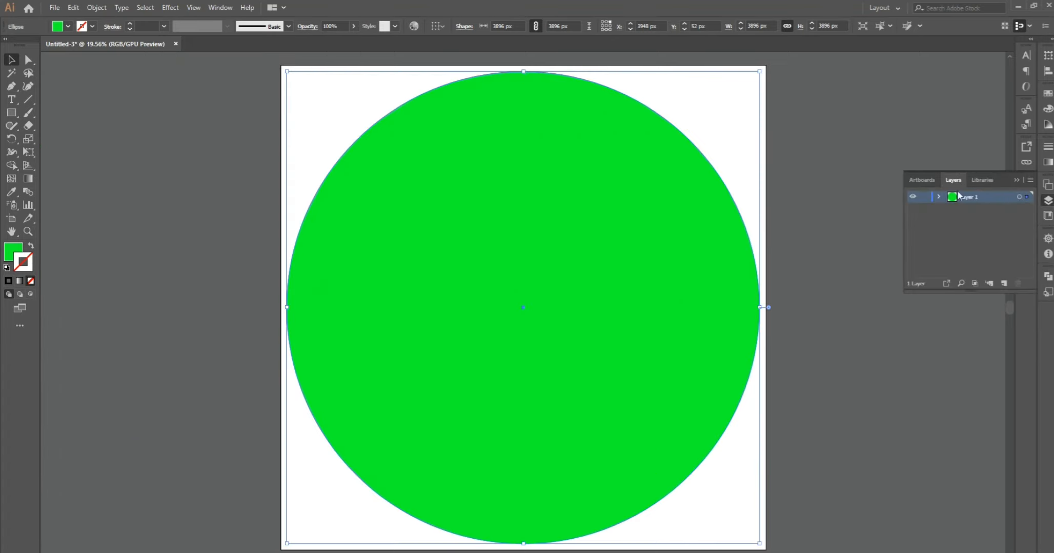
left_click(938, 197)
left_click_drag(979, 224, 941, 212)
left_click(824, 240)
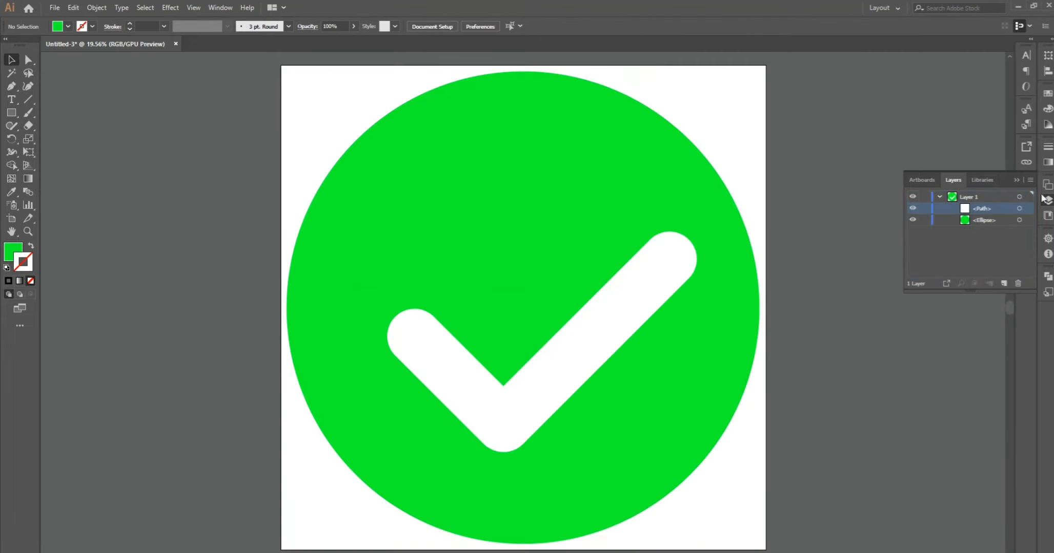
left_click(1016, 179)
- Move the white checkmark slightly up and left to the middle of the green circle
left_click(579, 307)
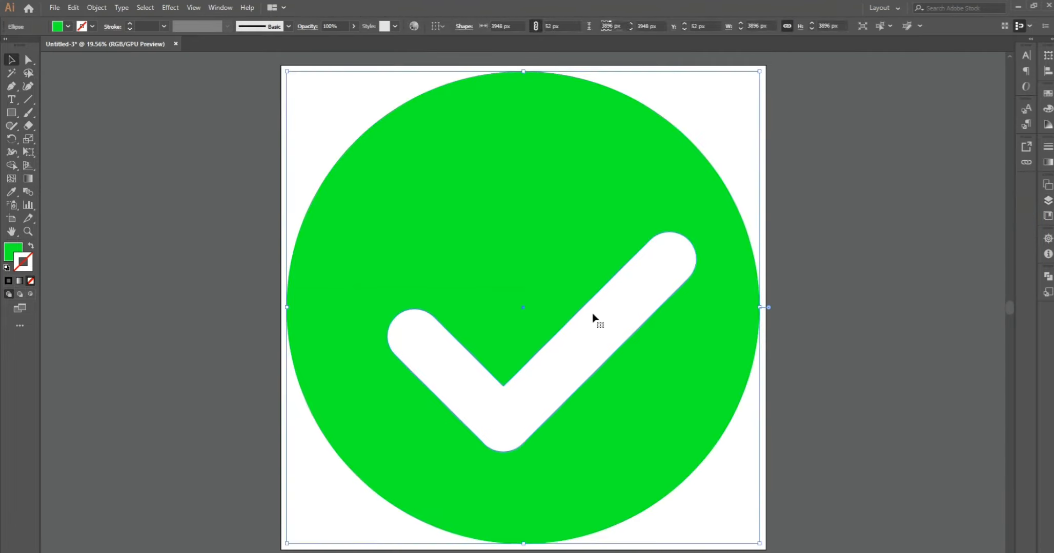
left_click_drag(581, 345, 560, 310)
left_click(903, 236)
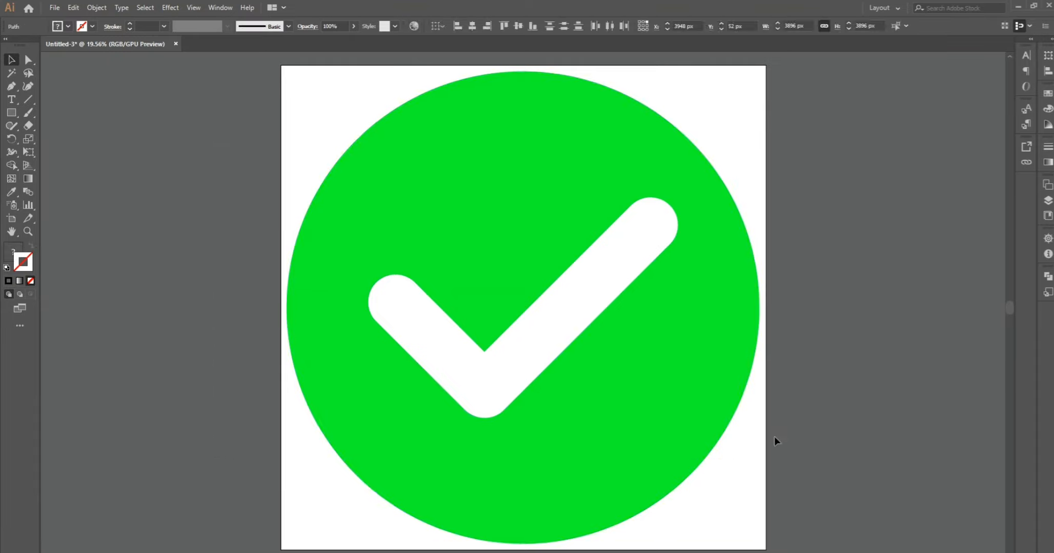
- Move the checkmark off the circle and back to its centre, and check the selection of both shapes
left_click_drag(529, 366, 881, 400)
left_click_drag(911, 357, 531, 325)
left_click(243, 282)
left_click_drag(212, 179, 733, 514)
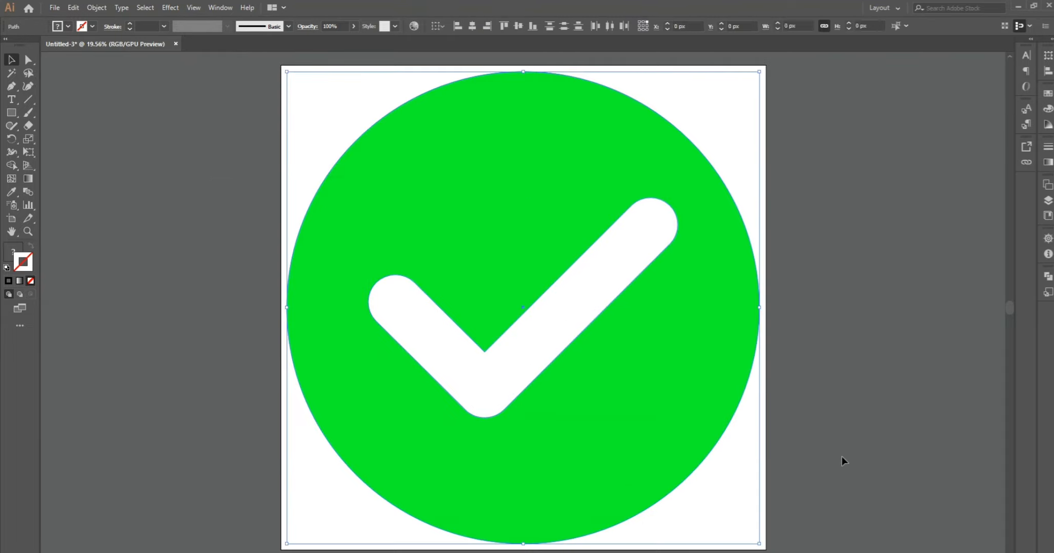
left_click(842, 459)
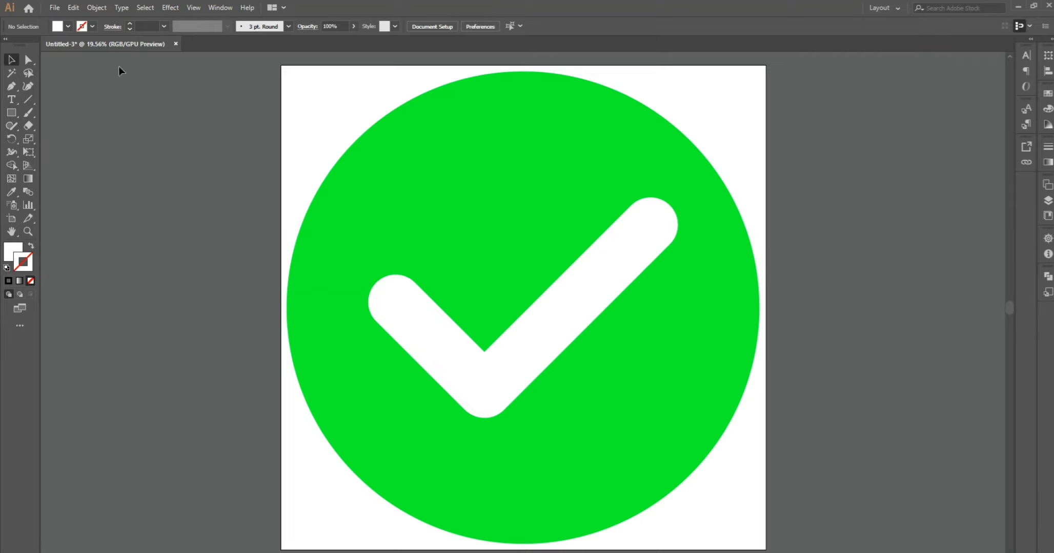
- Save the document as an Adobe Illustrator file named tick, using the Illustrator CC version and default options
left_click(54, 7)
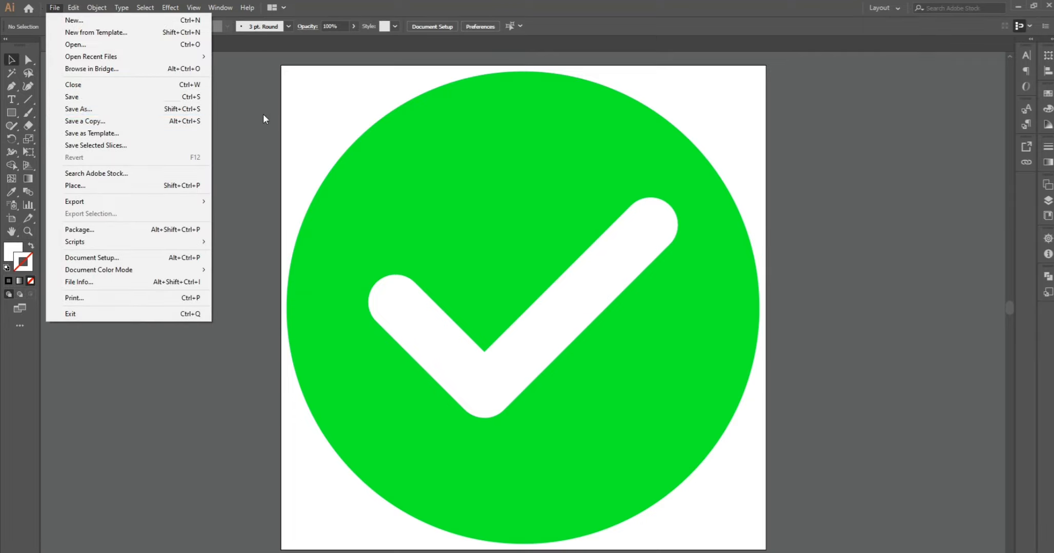
left_click(150, 109)
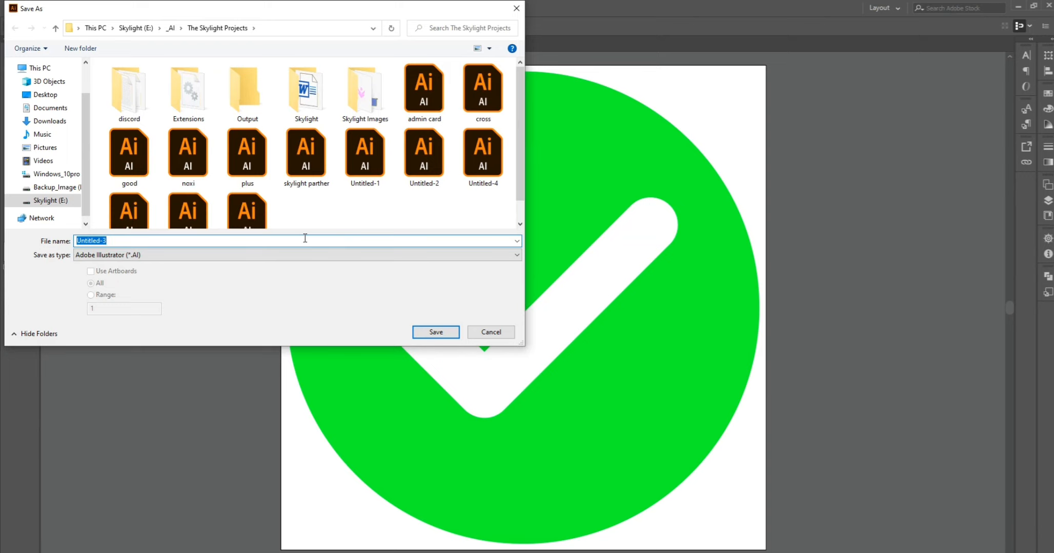
type("tick")
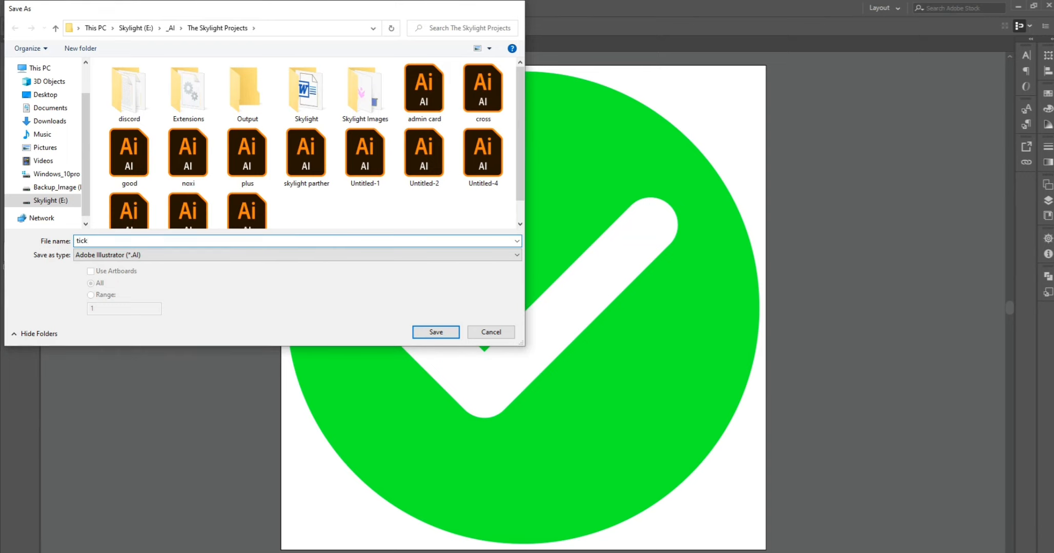
key("Return")
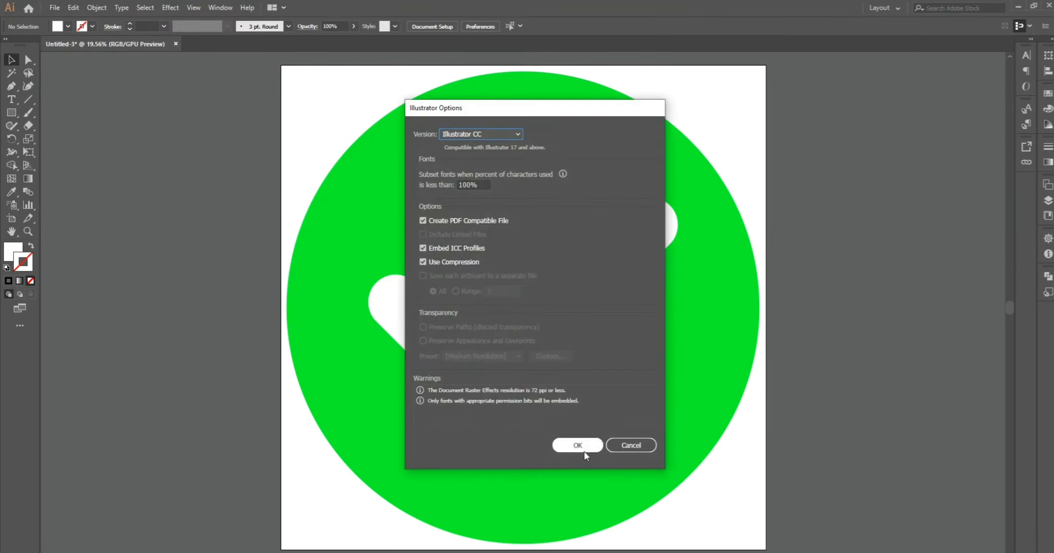
left_click(582, 448)
- Export the icon as a PNG named tick to The Skylight Projects folder with the default PNG options
left_click(55, 8)
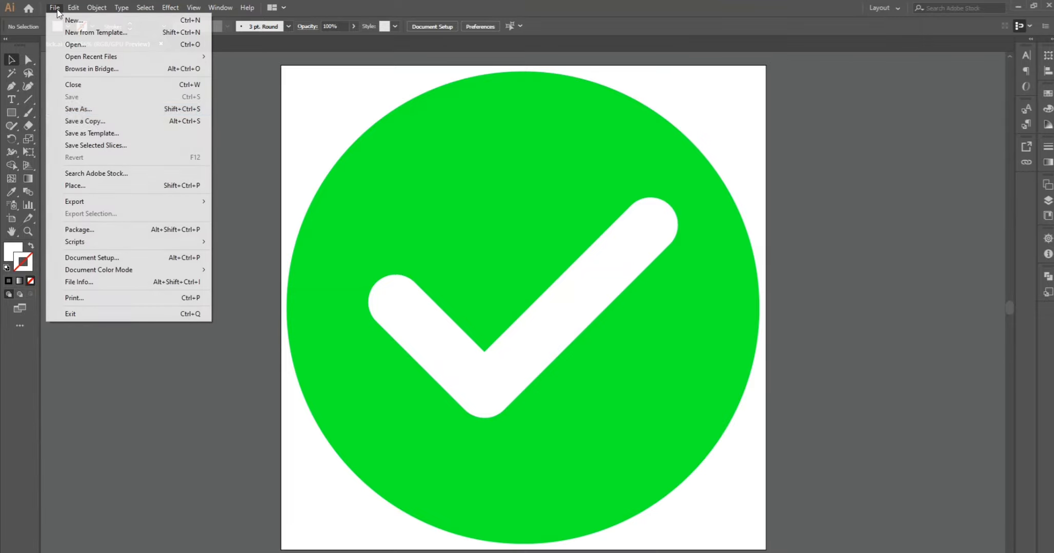
mouse_move(97, 201)
left_click(242, 214)
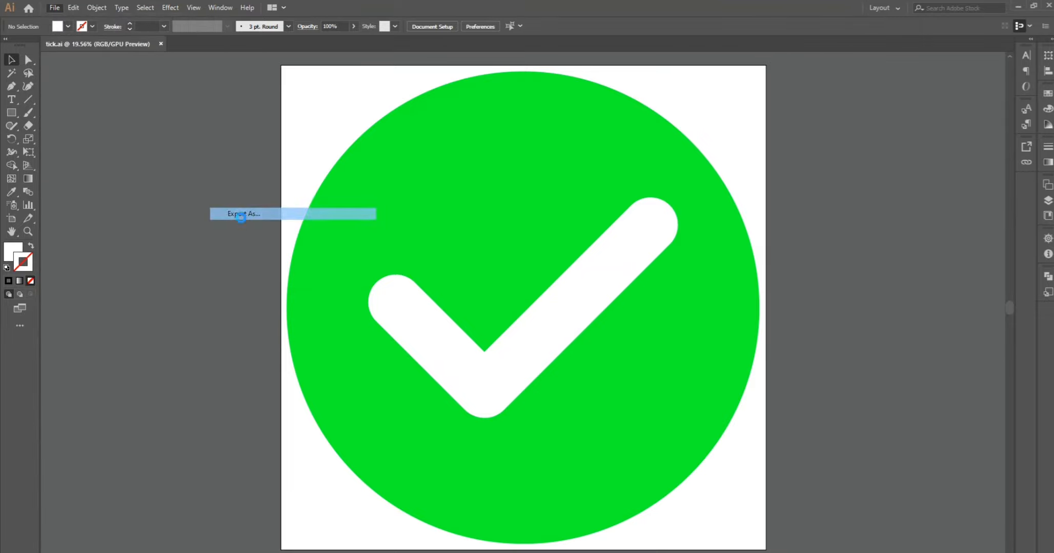
left_click(361, 255)
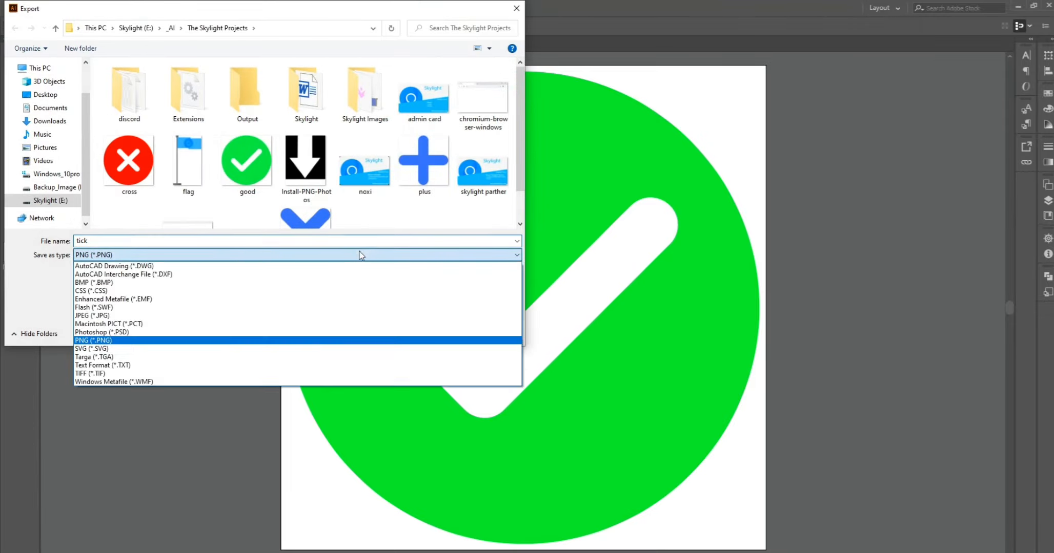
left_click(337, 238)
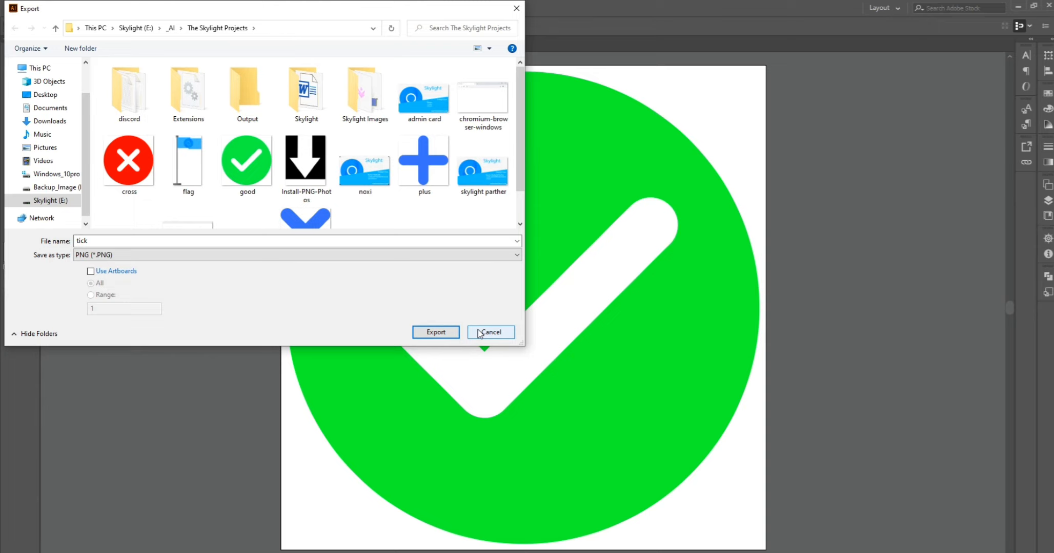
left_click(436, 333)
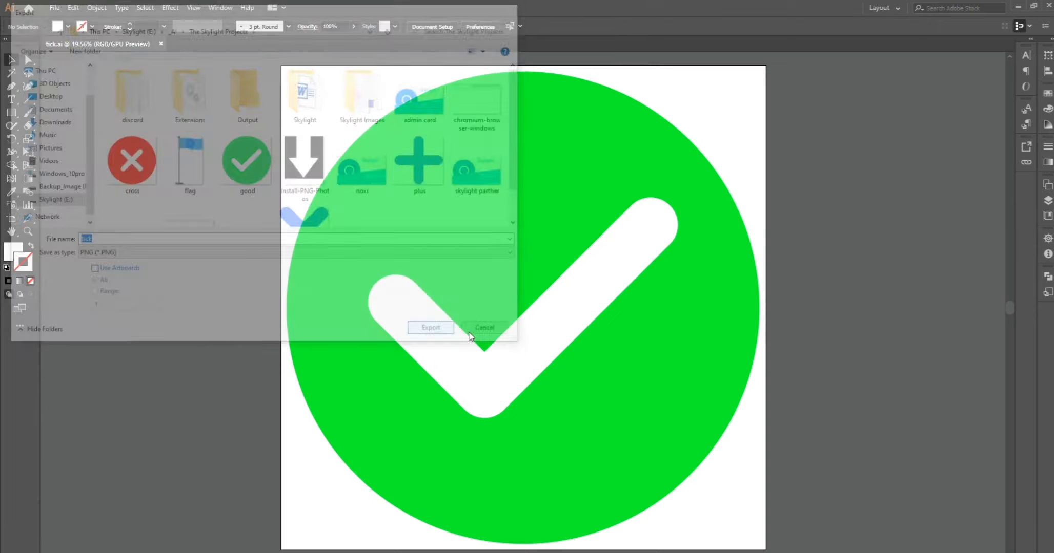
key("Return")
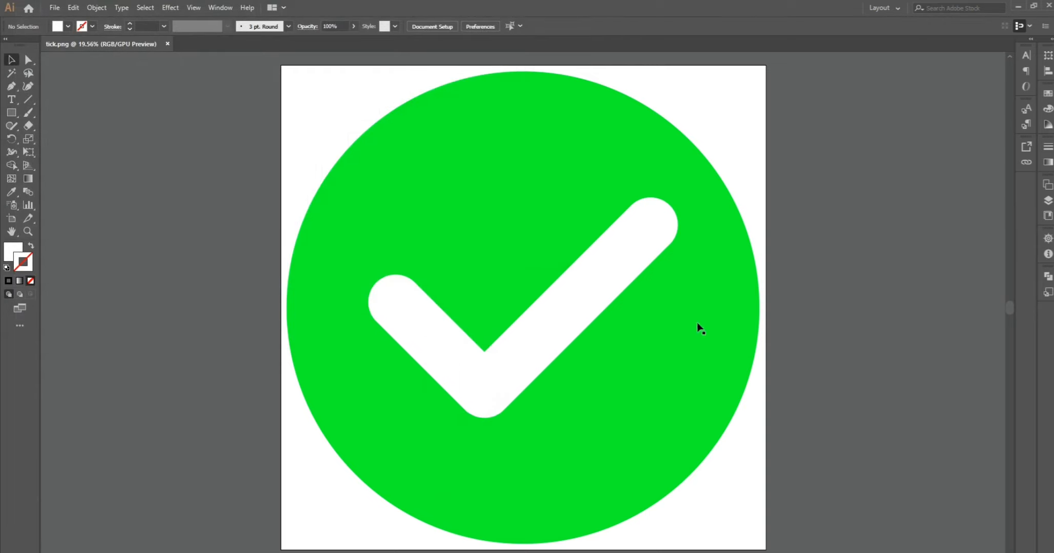